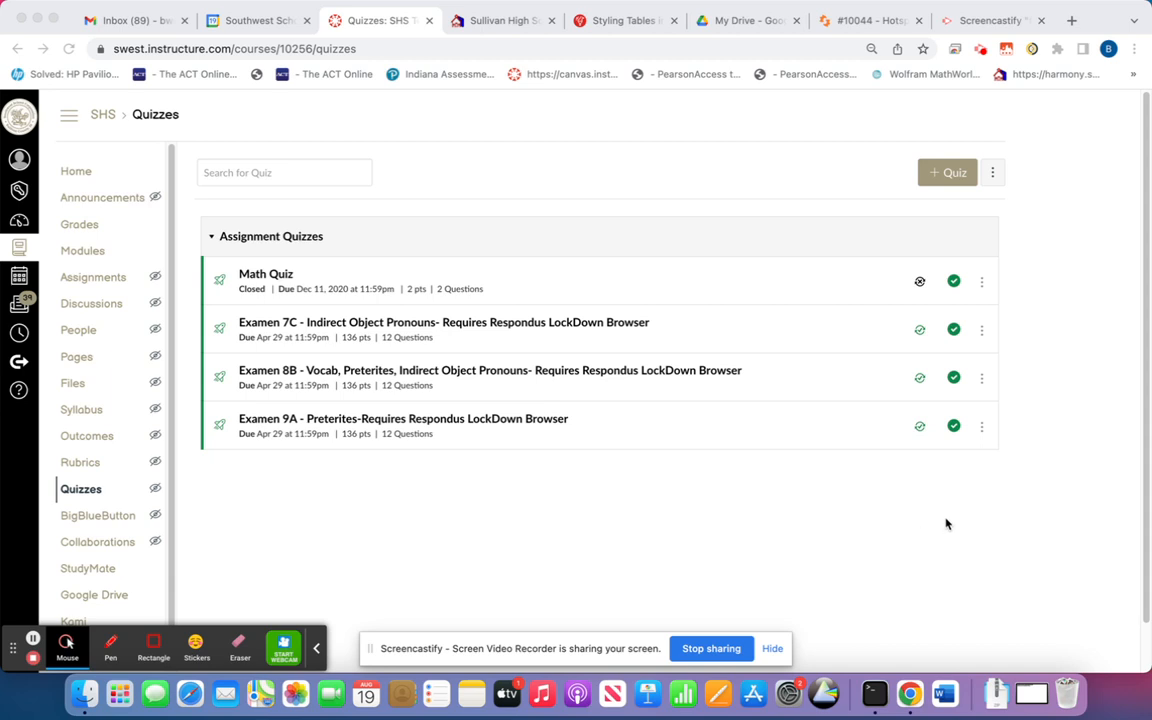
Look over the course's existing question banks and return to the quiz list
{"action": "left_click", "coordinate": [946, 524]}
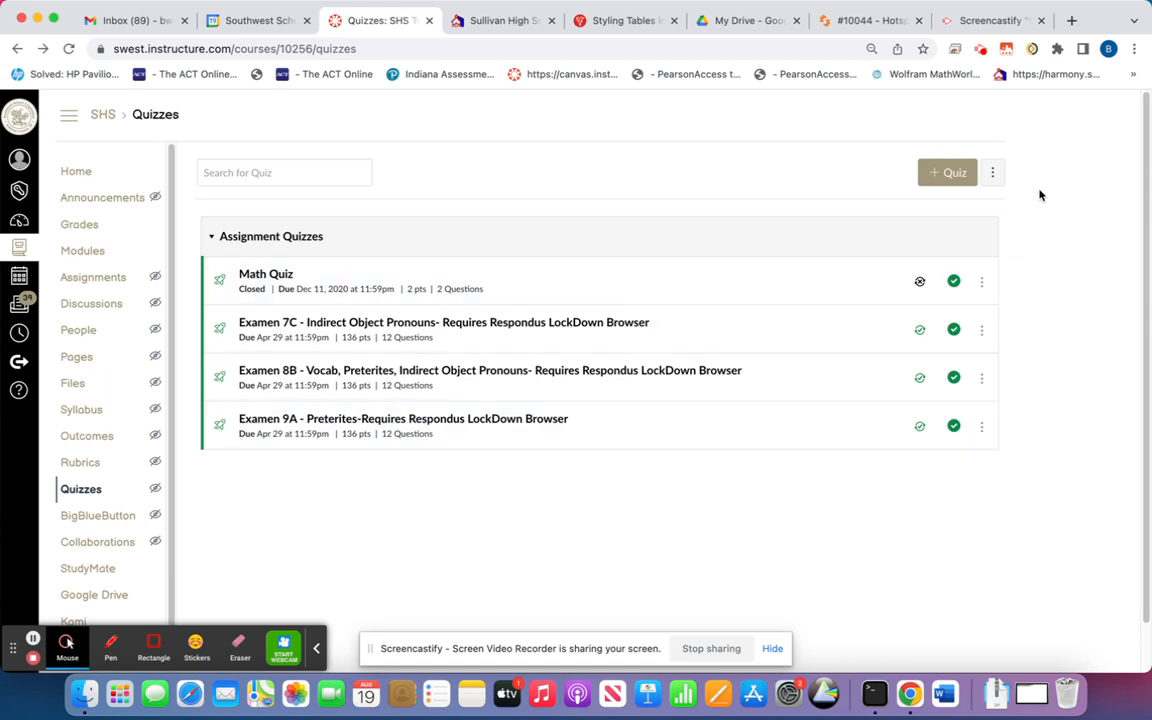
{"action": "left_click", "coordinate": [993, 175]}
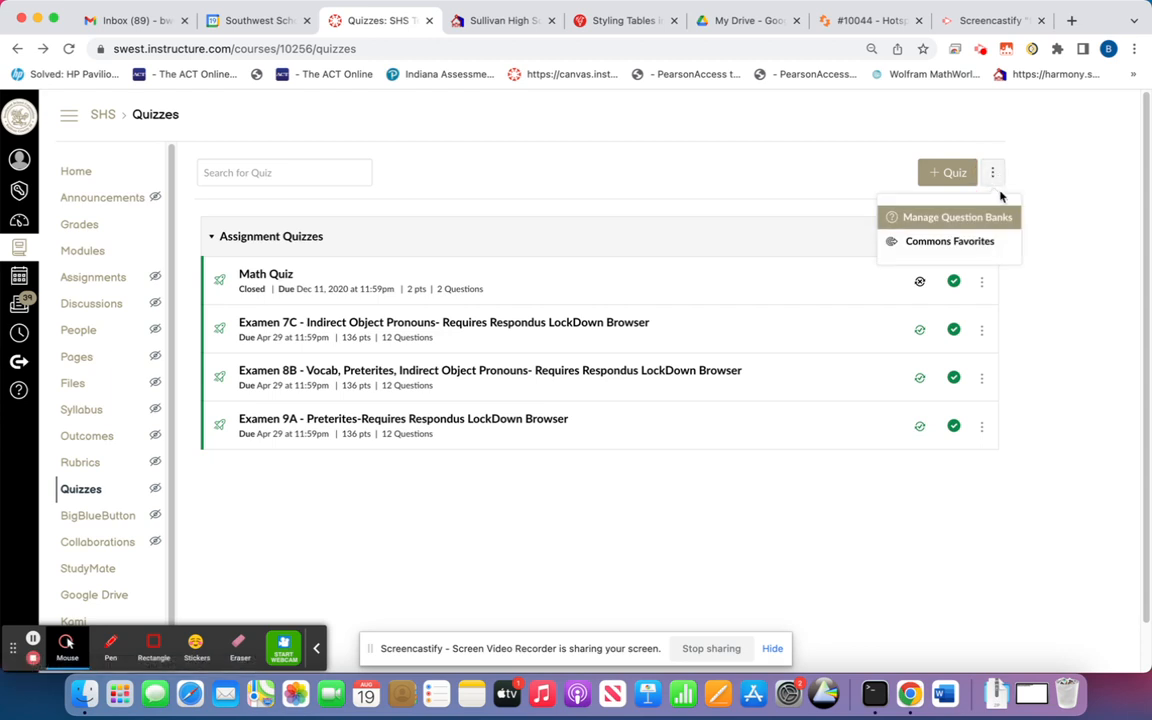
{"action": "left_click", "coordinate": [950, 222]}
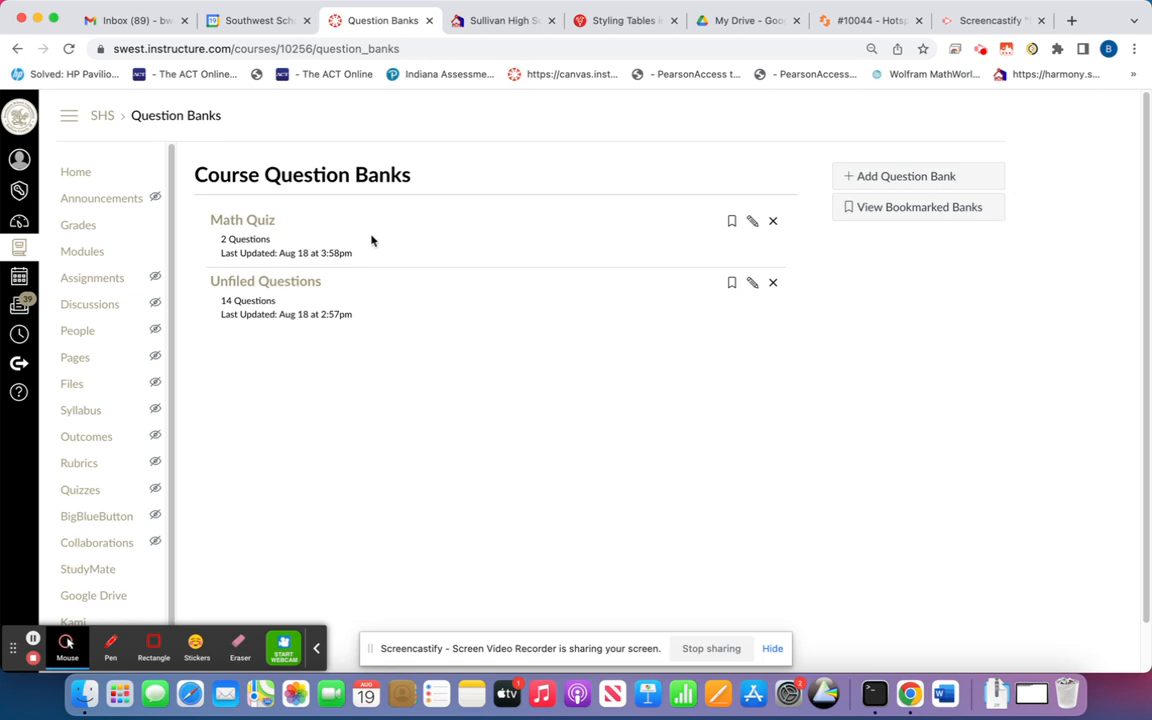
{"action": "left_click", "coordinate": [91, 495]}
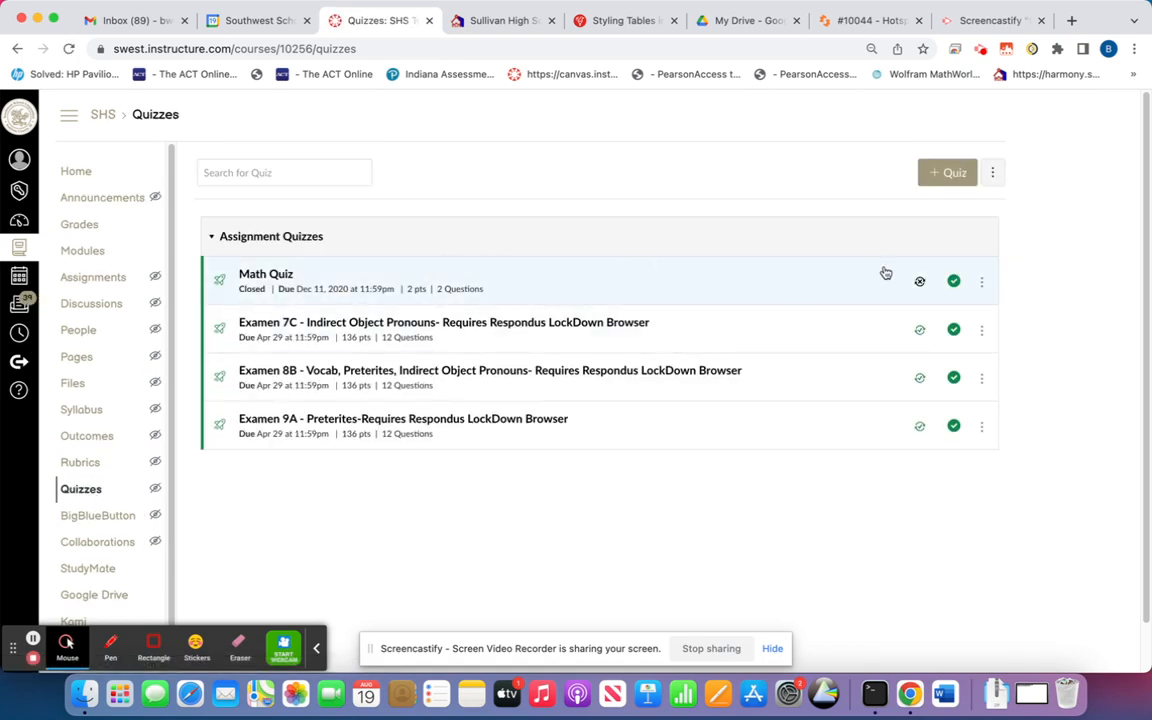
Rename the Math Quiz to "OLDMath Quiz", save it and return to the quiz list
{"action": "left_click", "coordinate": [982, 284]}
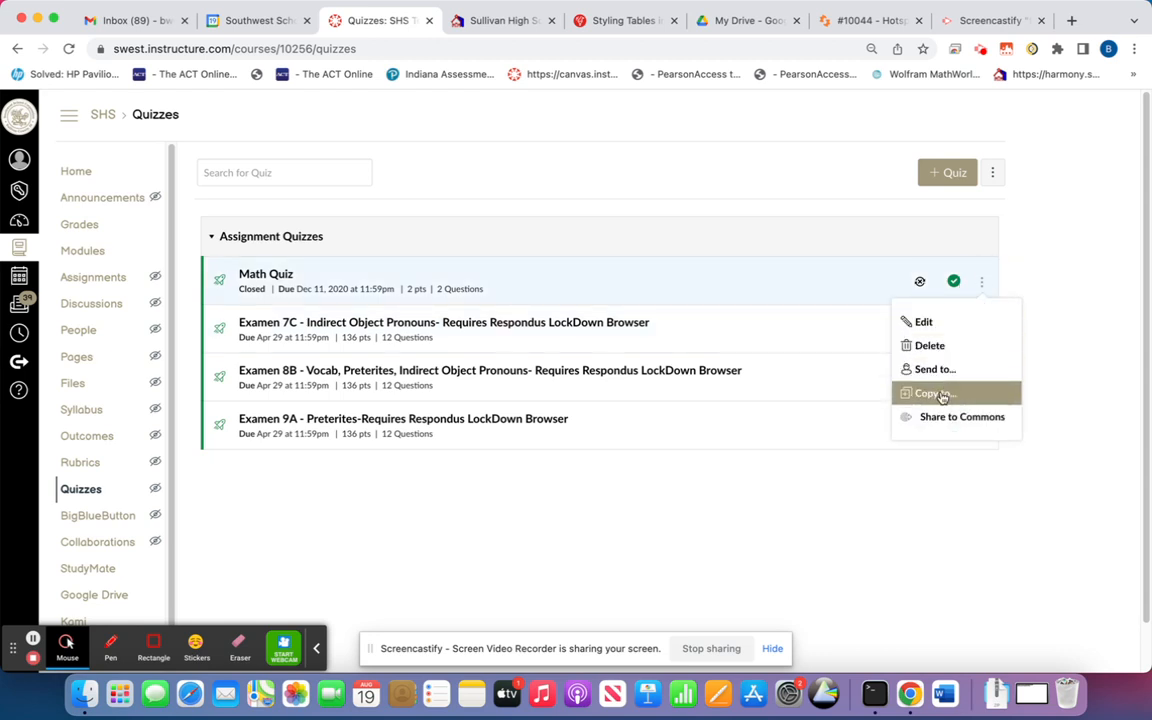
{"action": "left_click", "coordinate": [924, 321]}
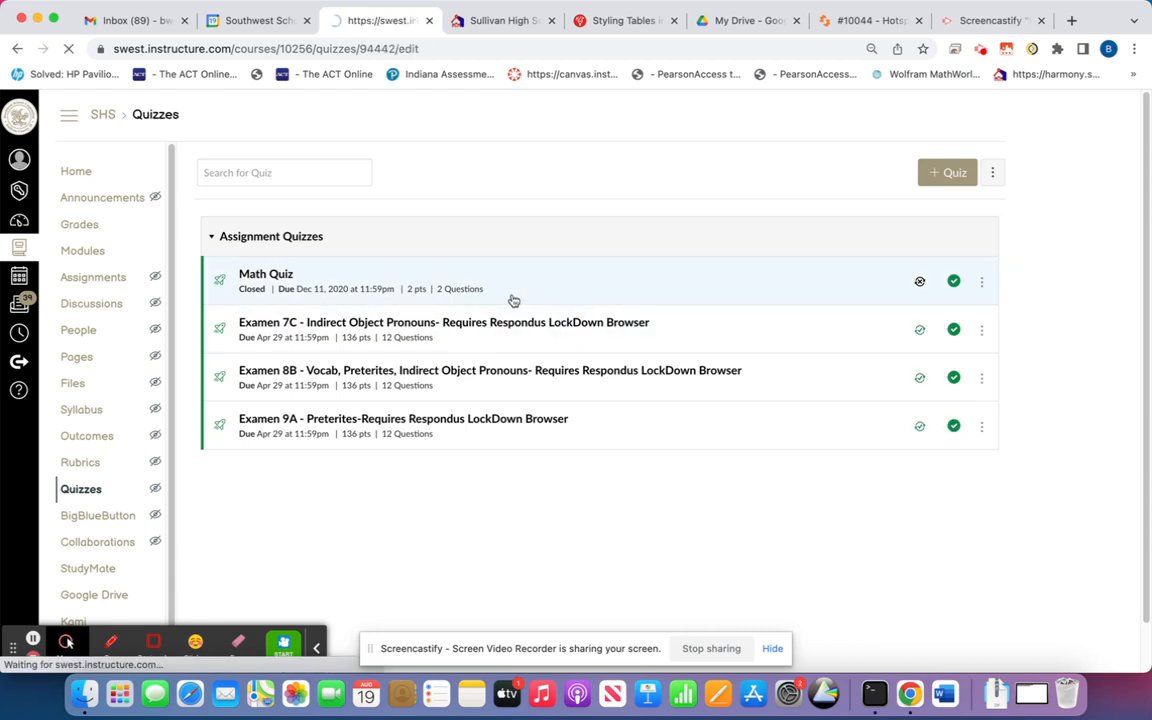
{"action": "type", "text": "OL"}
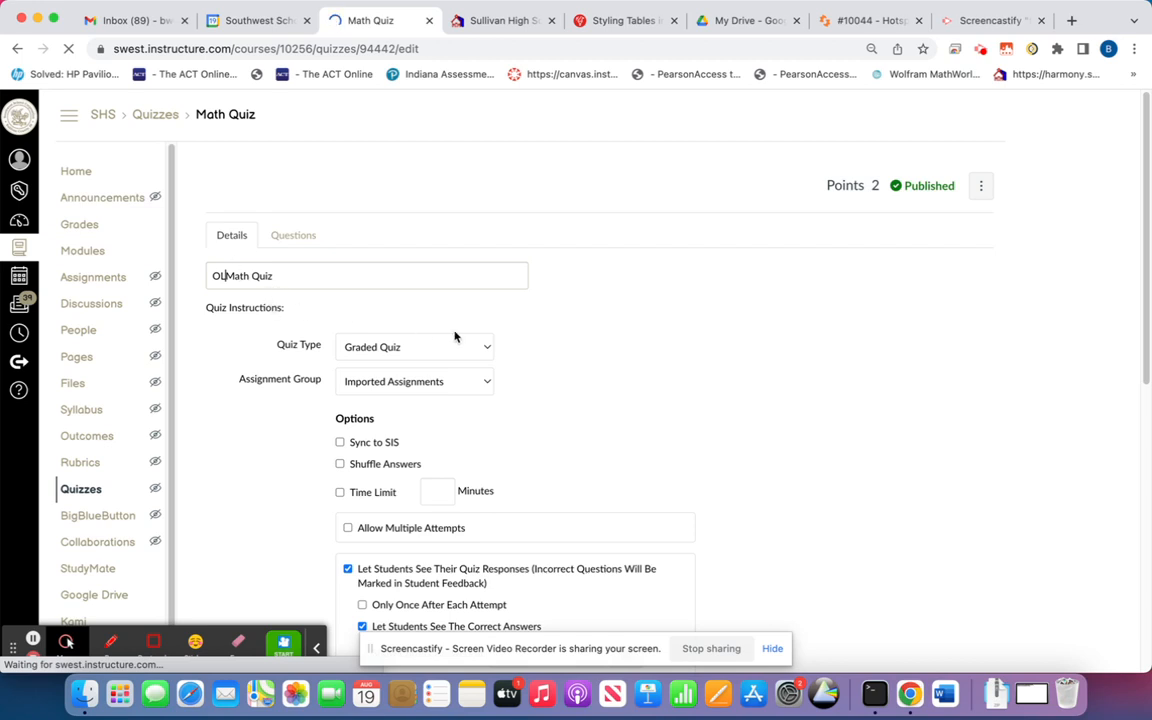
{"action": "type", "text": "D"}
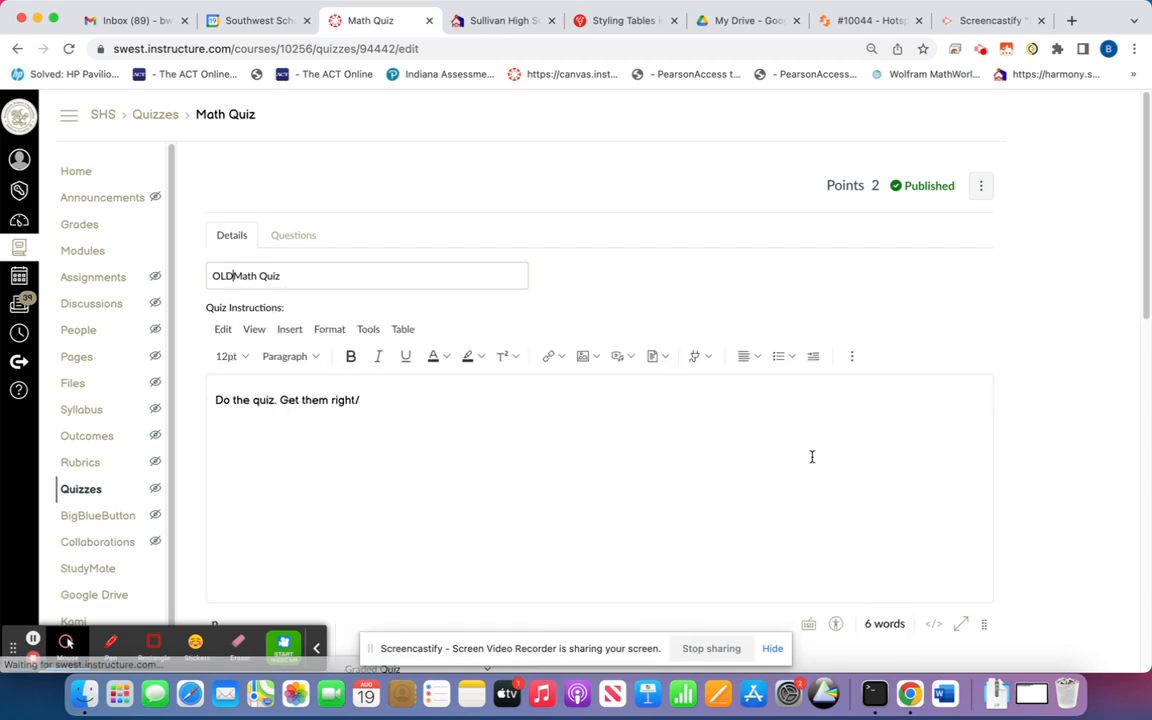
{"action": "scroll", "coordinate": [812, 462], "scroll_direction": "down", "scroll_amount": 4}
{"action": "scroll", "coordinate": [812, 462], "scroll_direction": "down", "scroll_amount": 5}
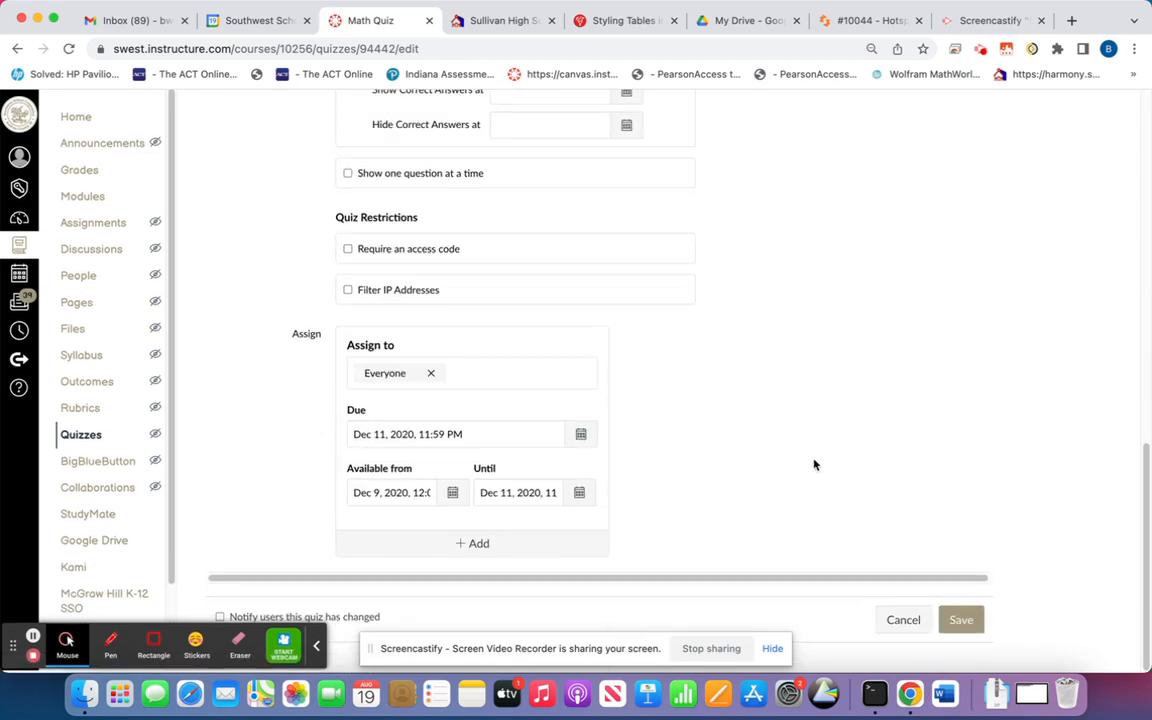
{"action": "left_click", "coordinate": [959, 624]}
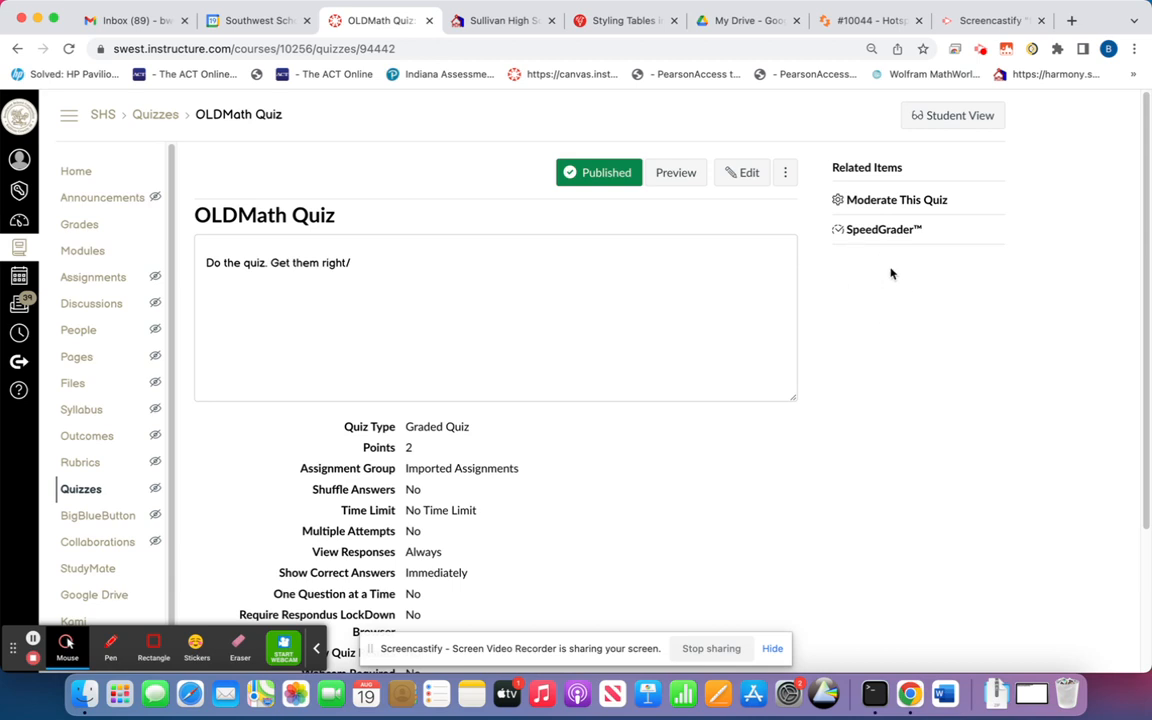
{"action": "left_click", "coordinate": [154, 115]}
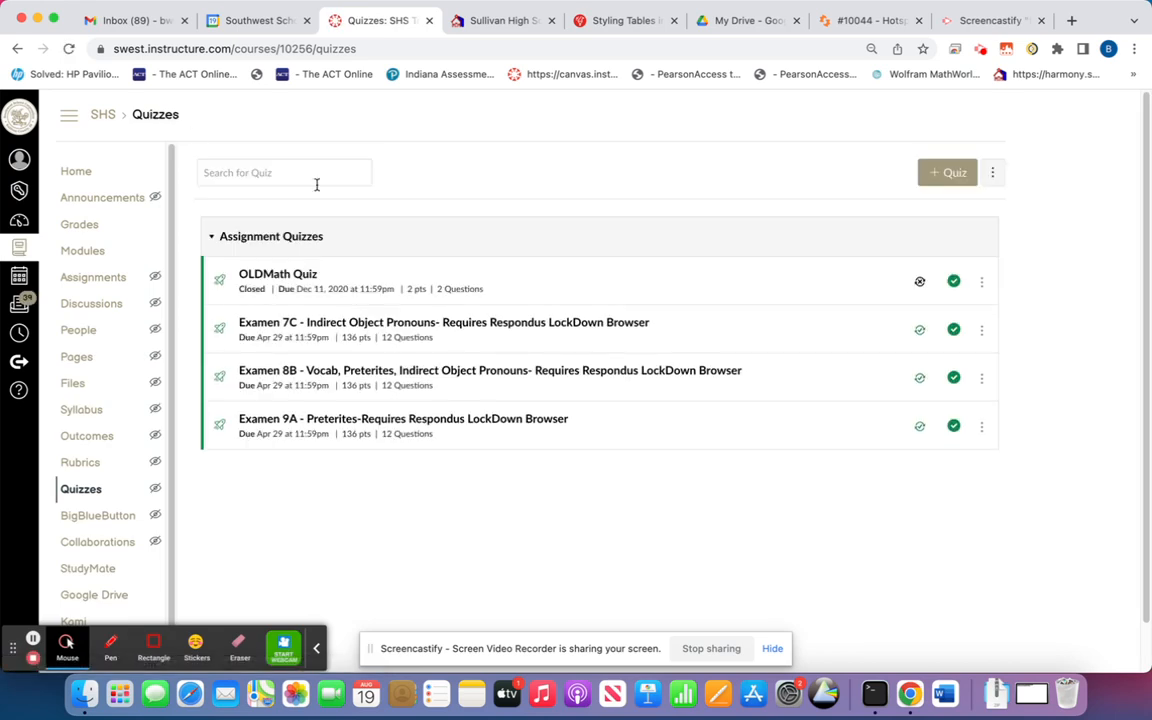
Add the prefix "OLD" to the Examen 7C quiz title, save it and return to the quiz list
{"action": "left_click", "coordinate": [984, 330]}
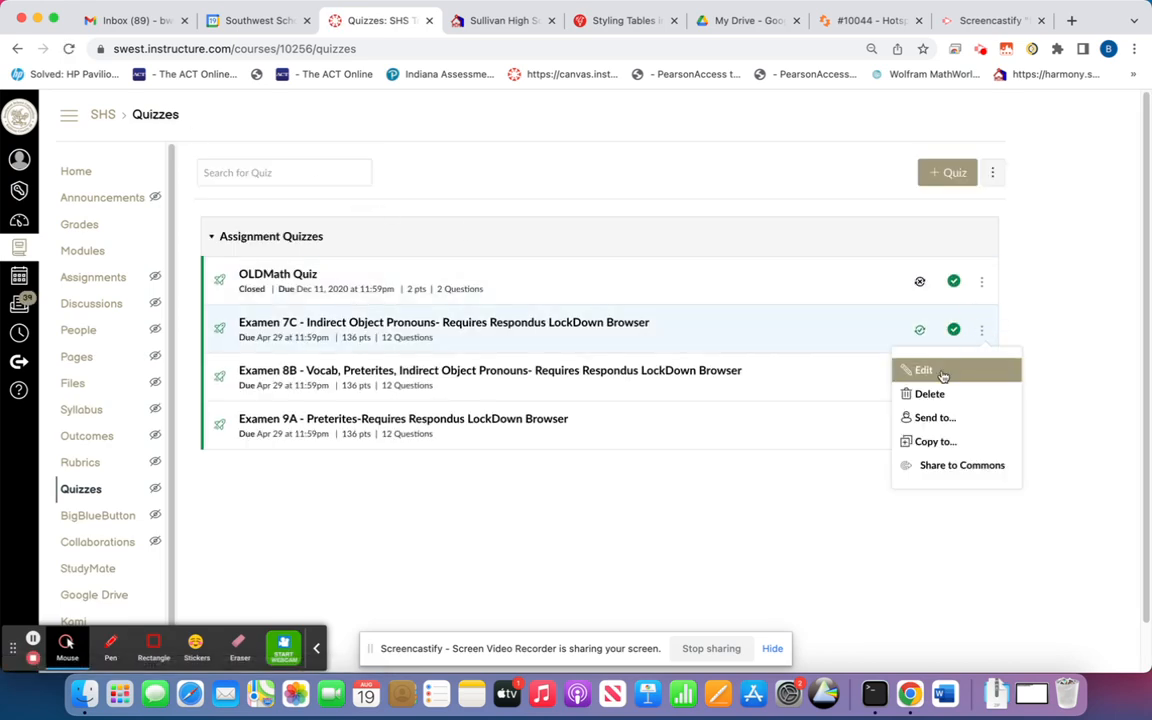
{"action": "left_click", "coordinate": [926, 369]}
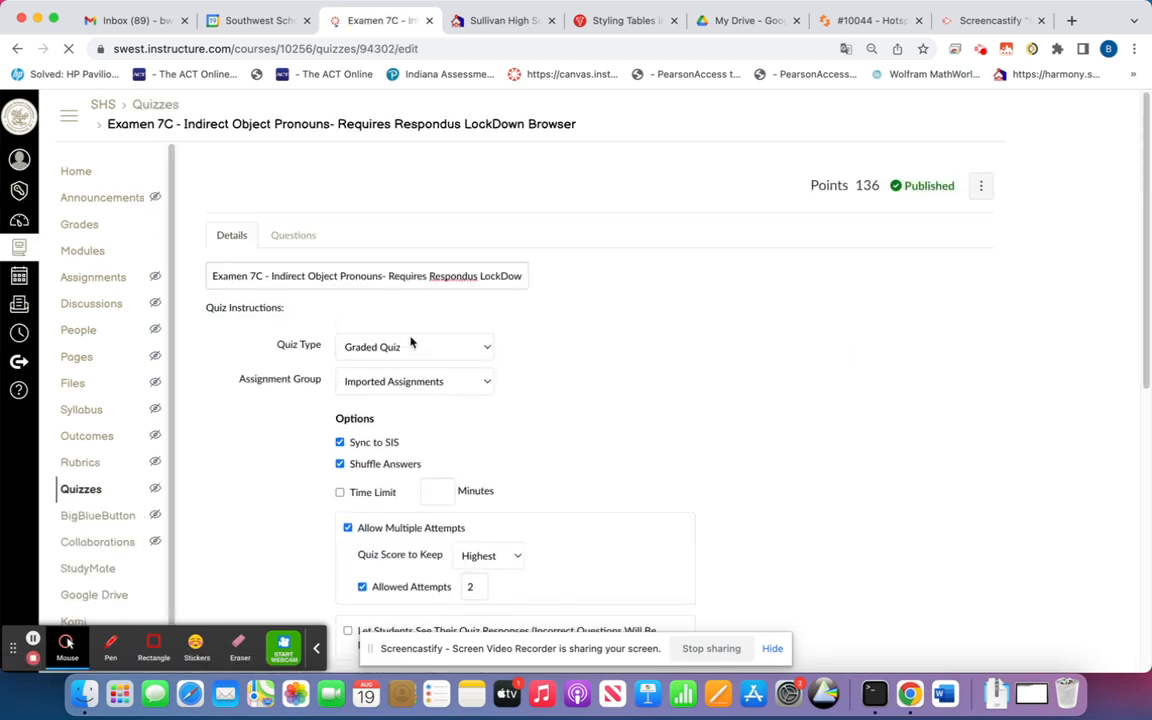
{"action": "type", "text": "O"}
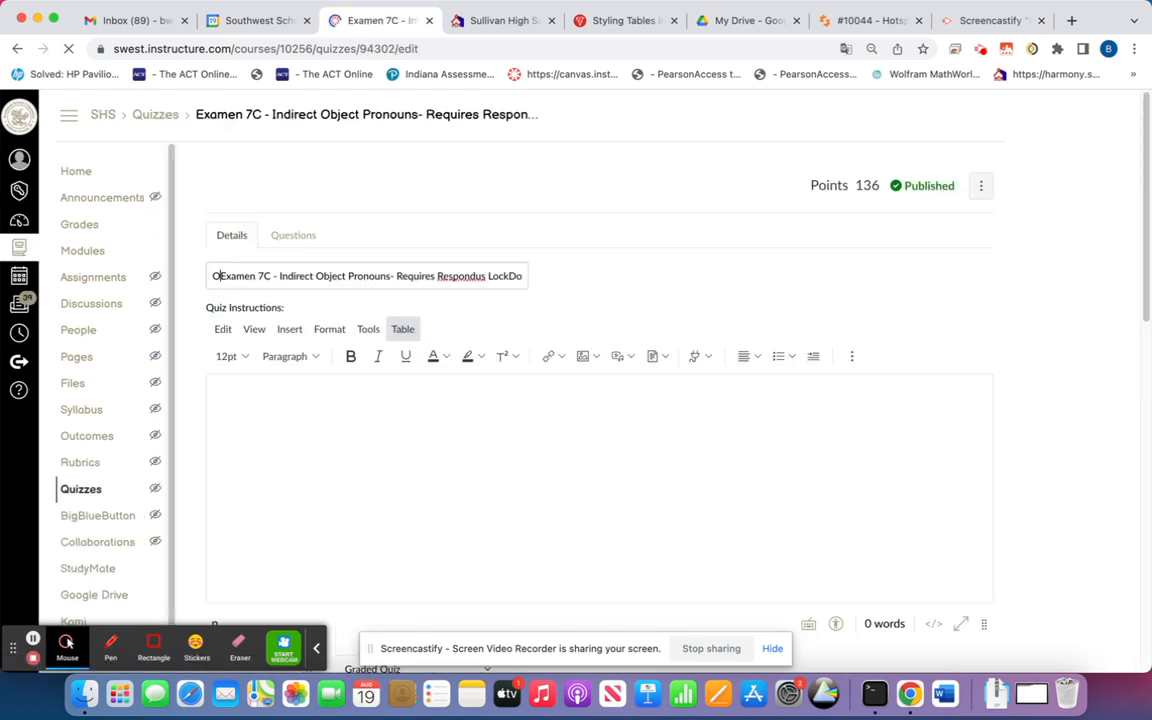
{"action": "type", "text": "DLD"}
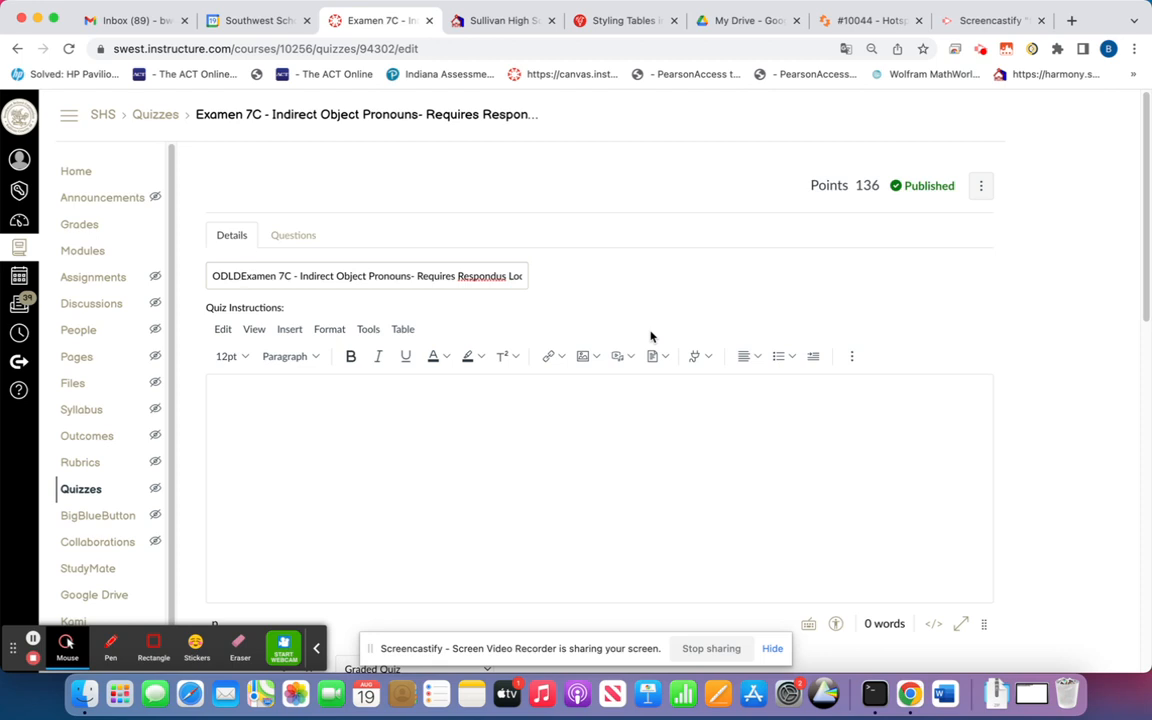
{"action": "key", "text": "BackSpace"}
{"action": "key", "text": "BackSpace"}
{"action": "key", "text": "BackSpace"}
{"action": "type", "text": "LD"}
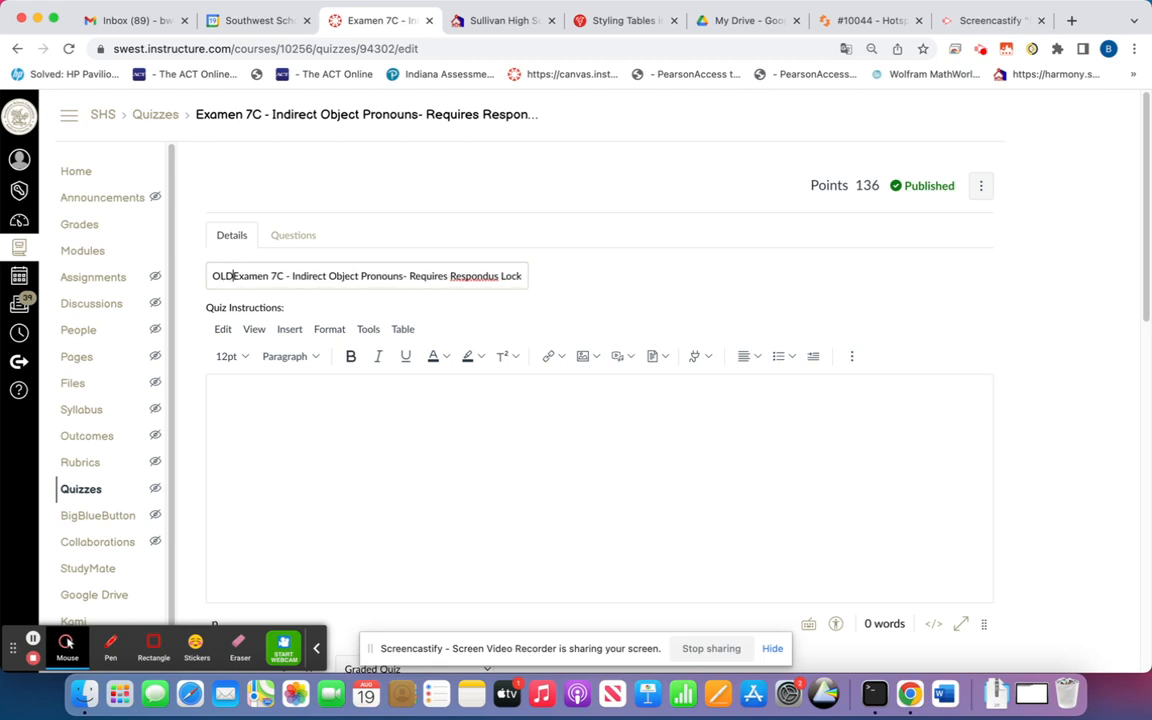
{"action": "scroll", "coordinate": [903, 537], "scroll_direction": "down", "scroll_amount": 15}
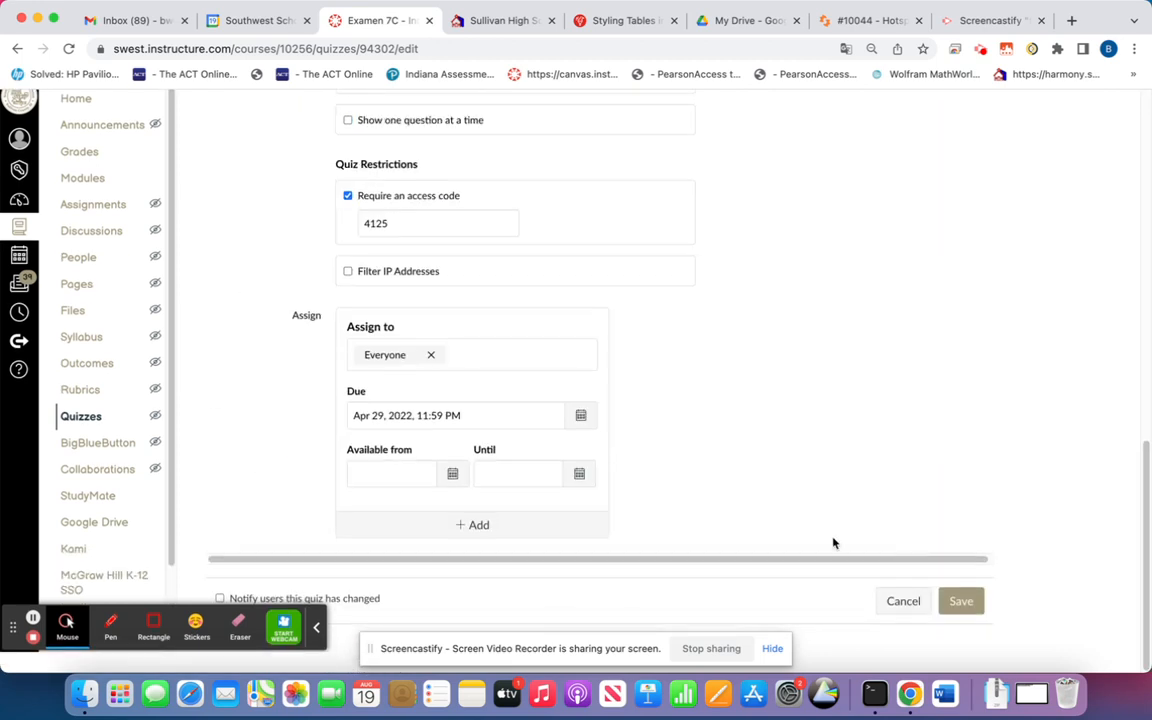
{"action": "left_click", "coordinate": [972, 627]}
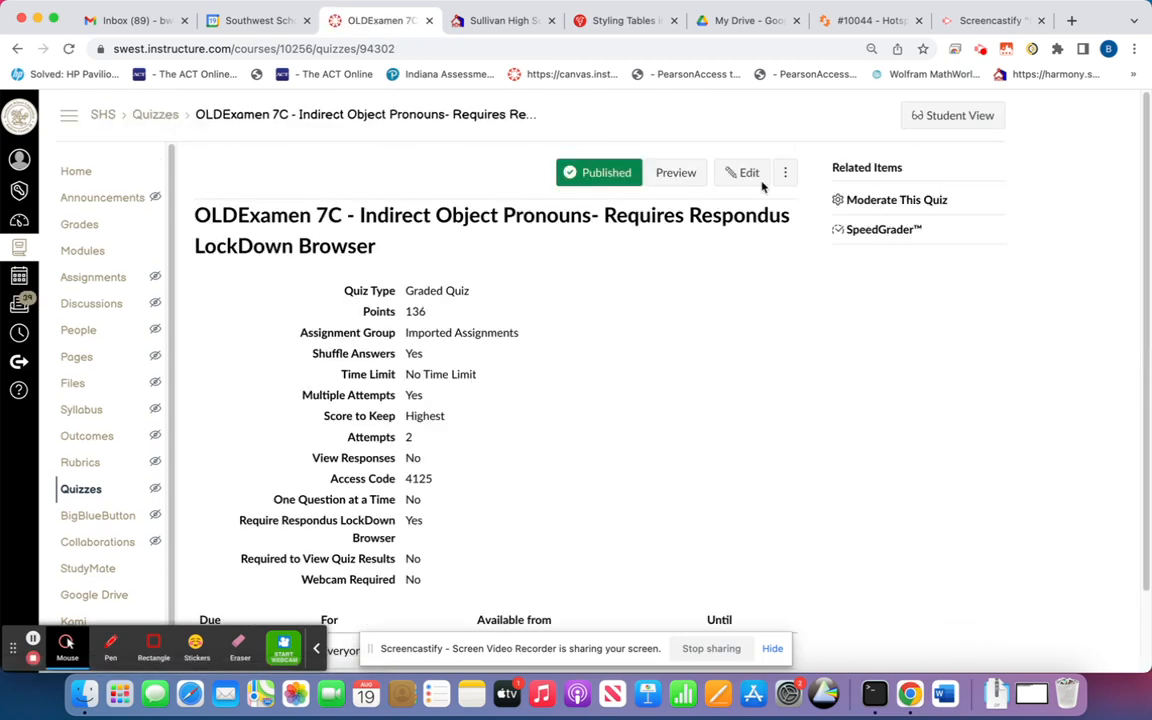
{"action": "left_click", "coordinate": [157, 117]}
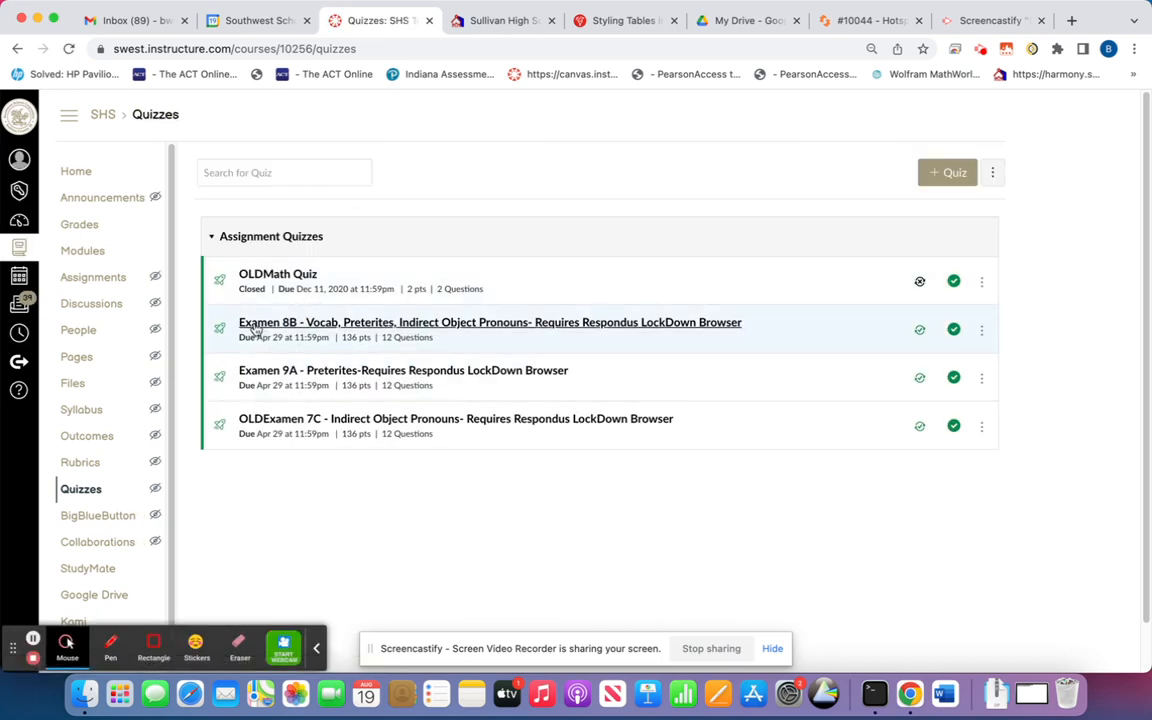
Prefix the Examen 8B quiz title with "OLD", save the quiz and return to the quiz list
{"action": "left_click", "coordinate": [979, 336]}
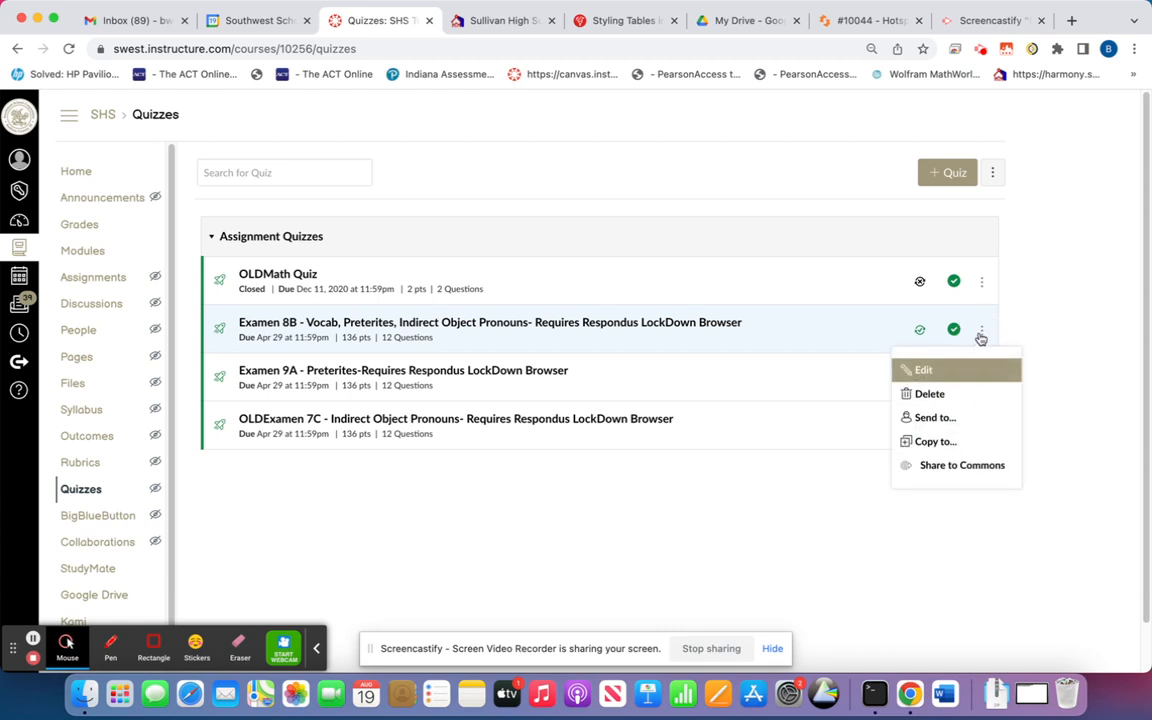
{"action": "left_click", "coordinate": [921, 372]}
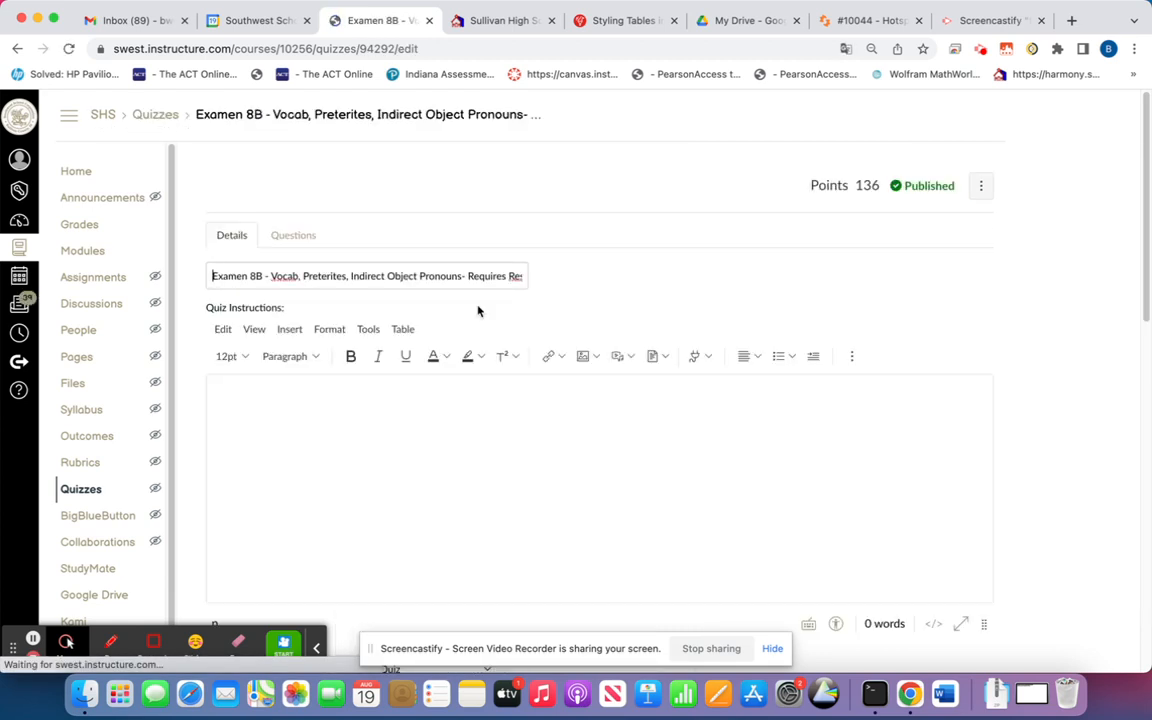
{"action": "type", "text": "OLD"}
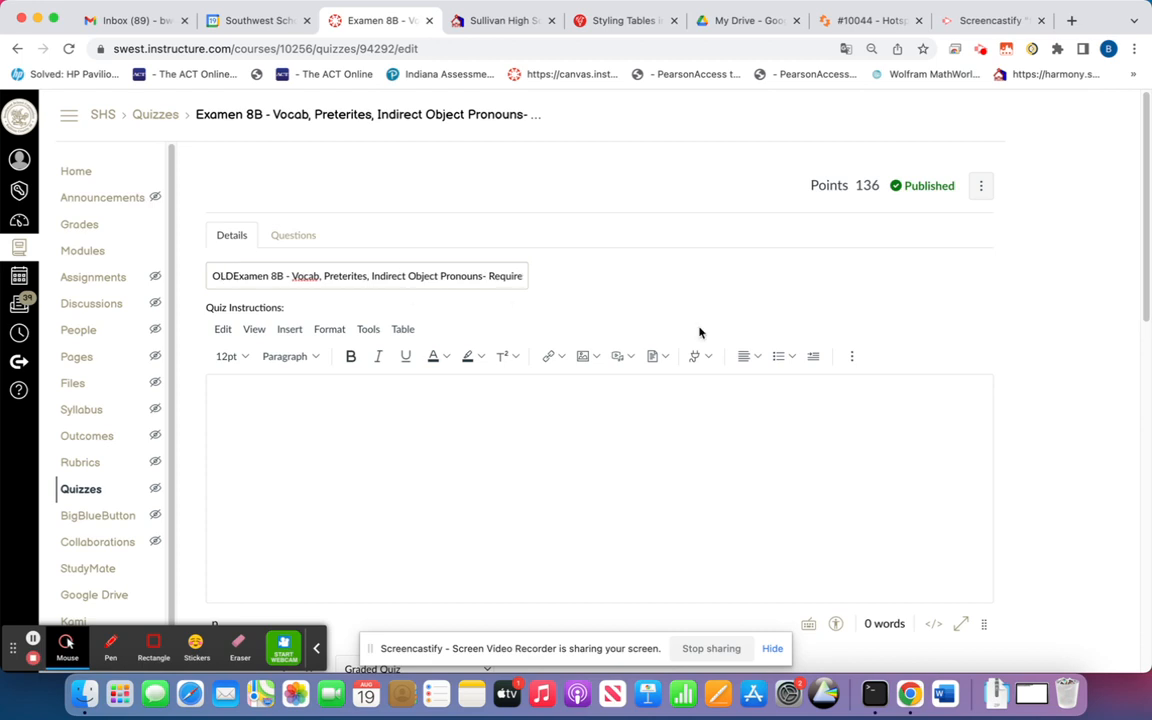
{"action": "scroll", "coordinate": [841, 386], "scroll_direction": "down", "scroll_amount": 15}
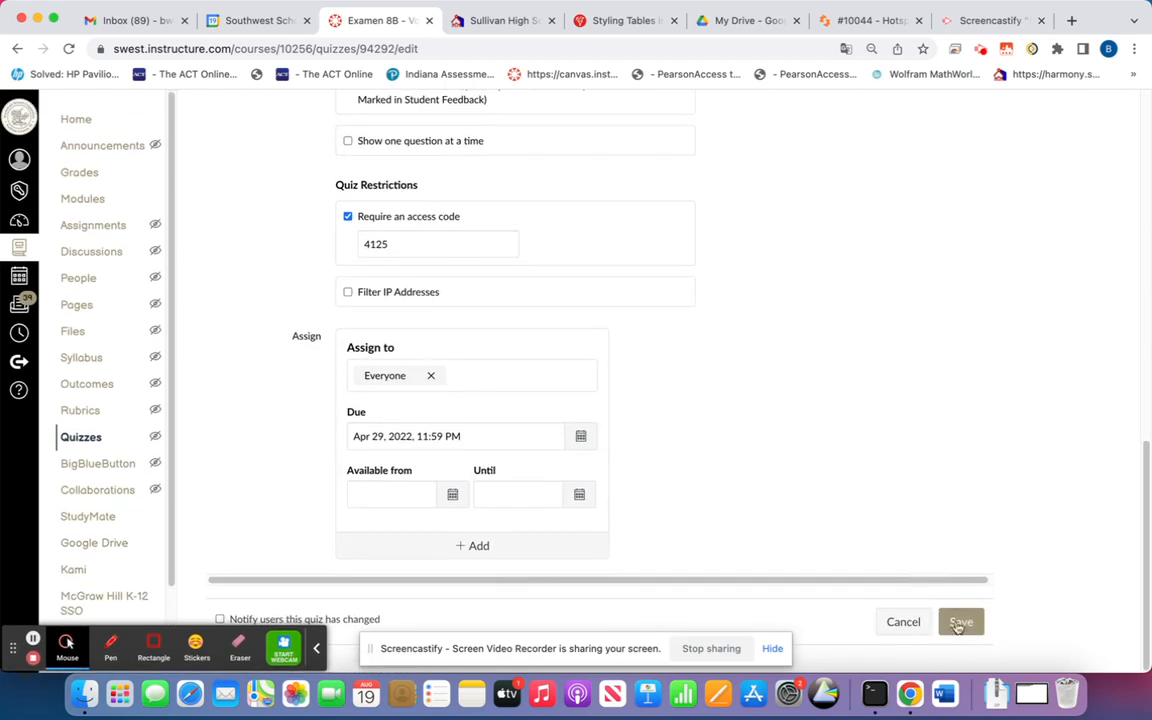
{"action": "left_click", "coordinate": [958, 622]}
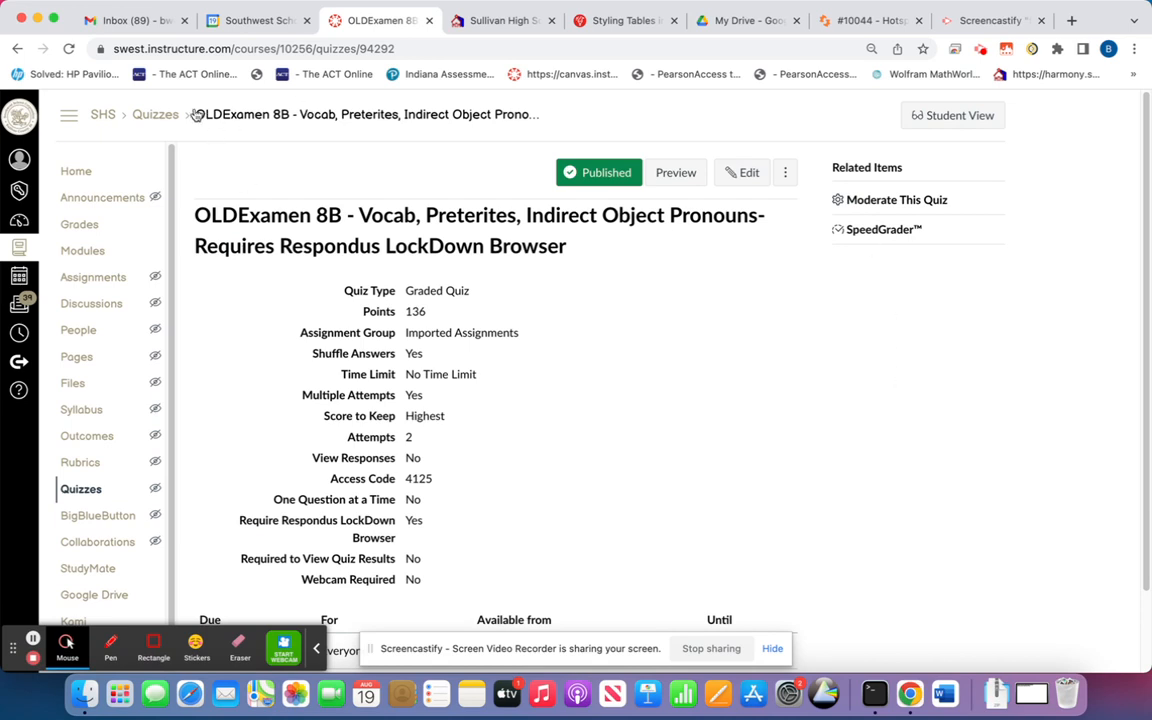
{"action": "left_click", "coordinate": [152, 117]}
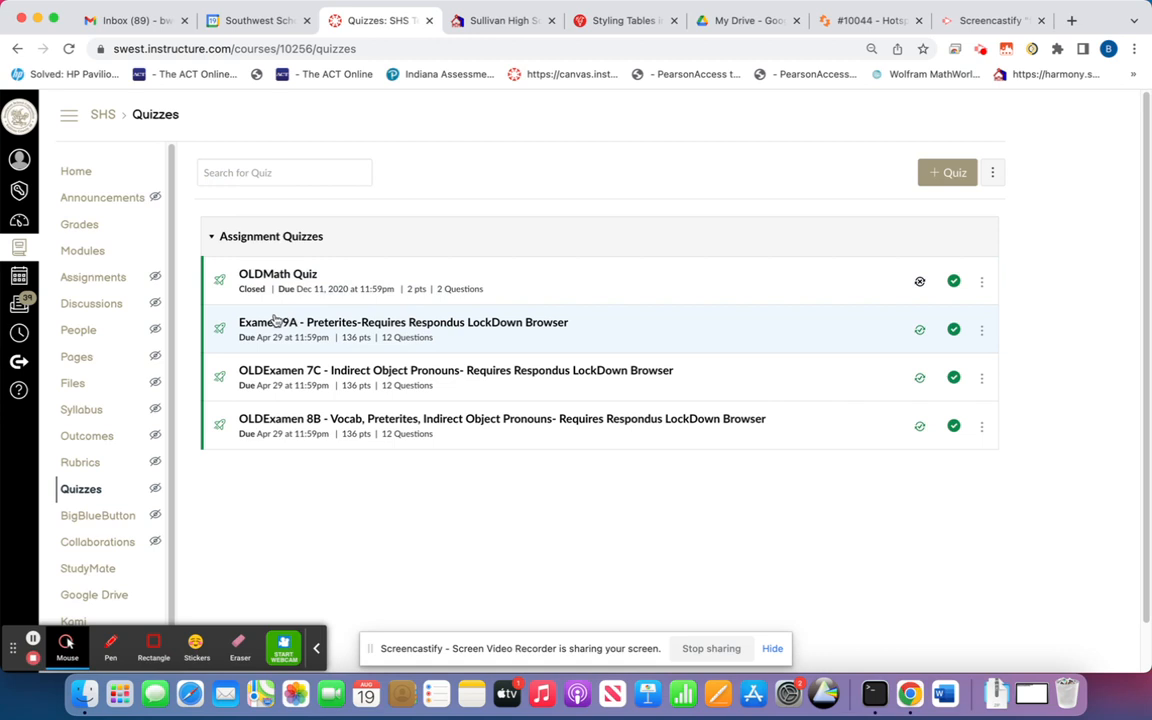
{"action": "left_click", "coordinate": [981, 330]}
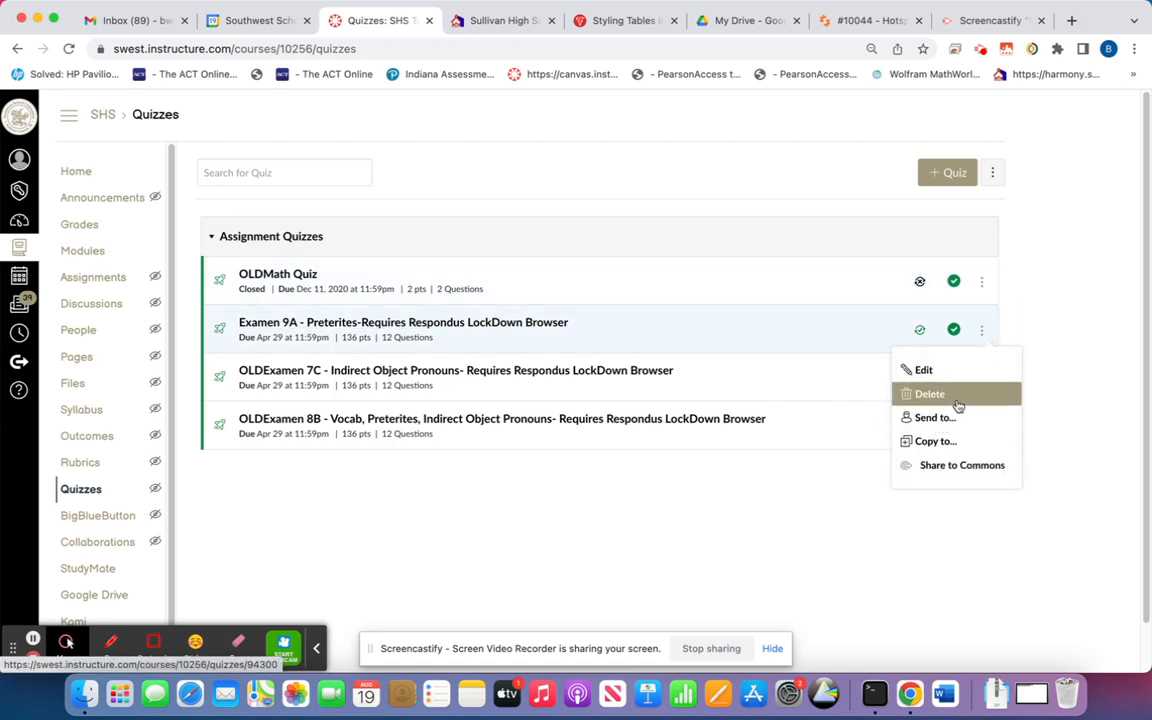
{"action": "left_click", "coordinate": [929, 371]}
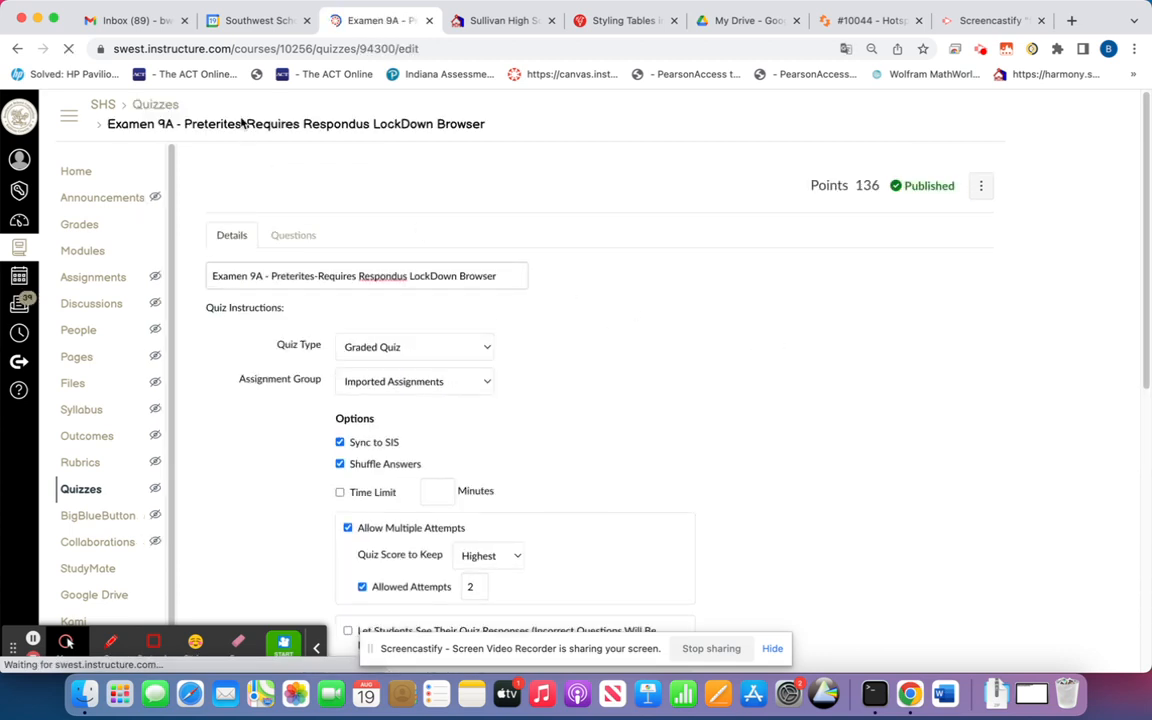
{"action": "left_click", "coordinate": [155, 114]}
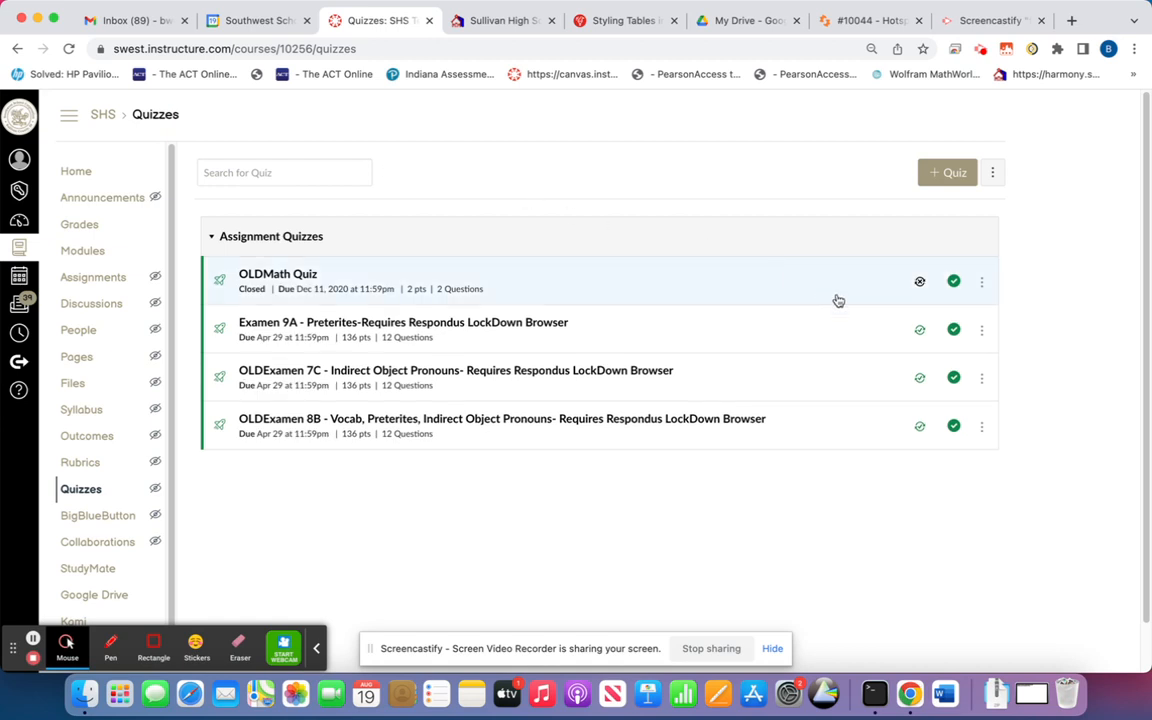
Prefix the Examen 9A quiz title with "OLD", save the quiz and return to the quiz list
{"action": "left_click", "coordinate": [983, 334]}
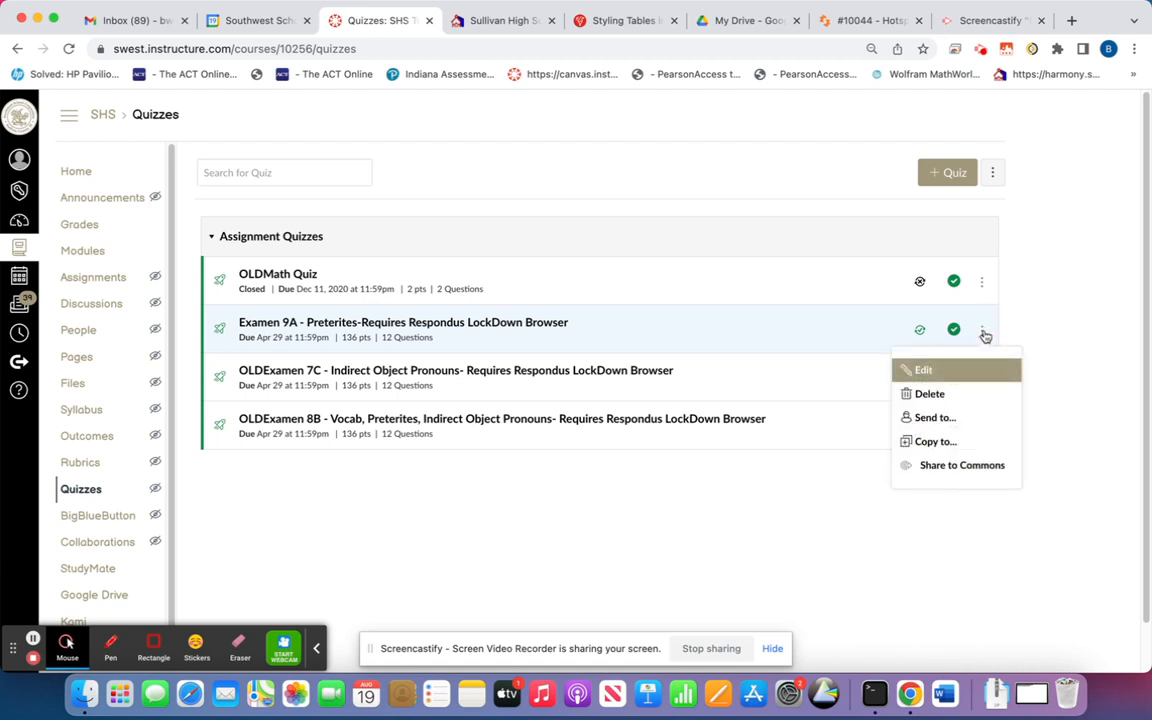
{"action": "left_click", "coordinate": [951, 374]}
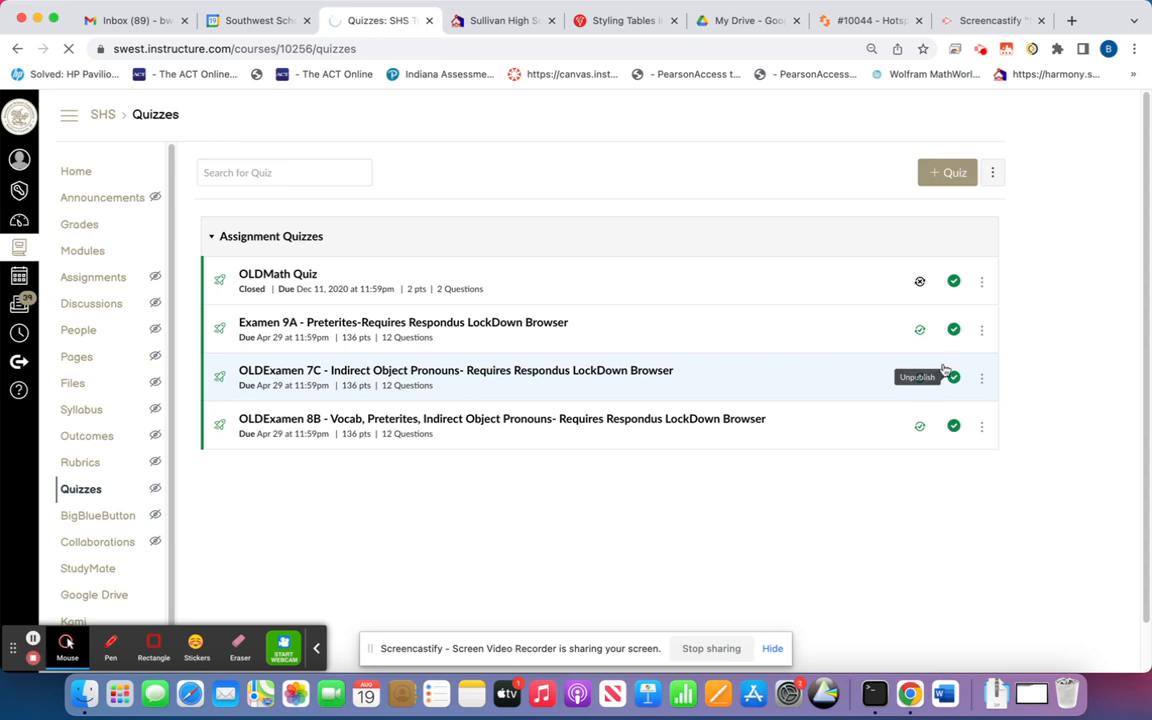
{"action": "type", "text": "OLD"}
{"action": "scroll", "coordinate": [887, 321], "scroll_direction": "down", "scroll_amount": 15}
{"action": "left_click", "coordinate": [950, 624]}
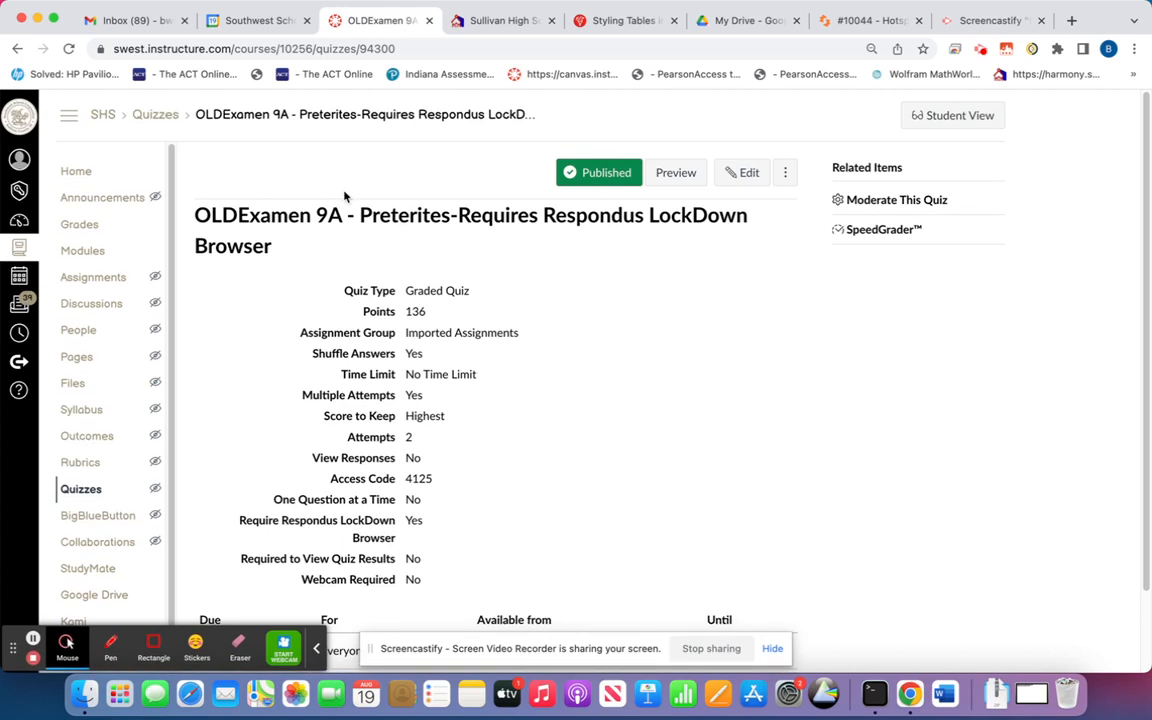
{"action": "left_click", "coordinate": [86, 490]}
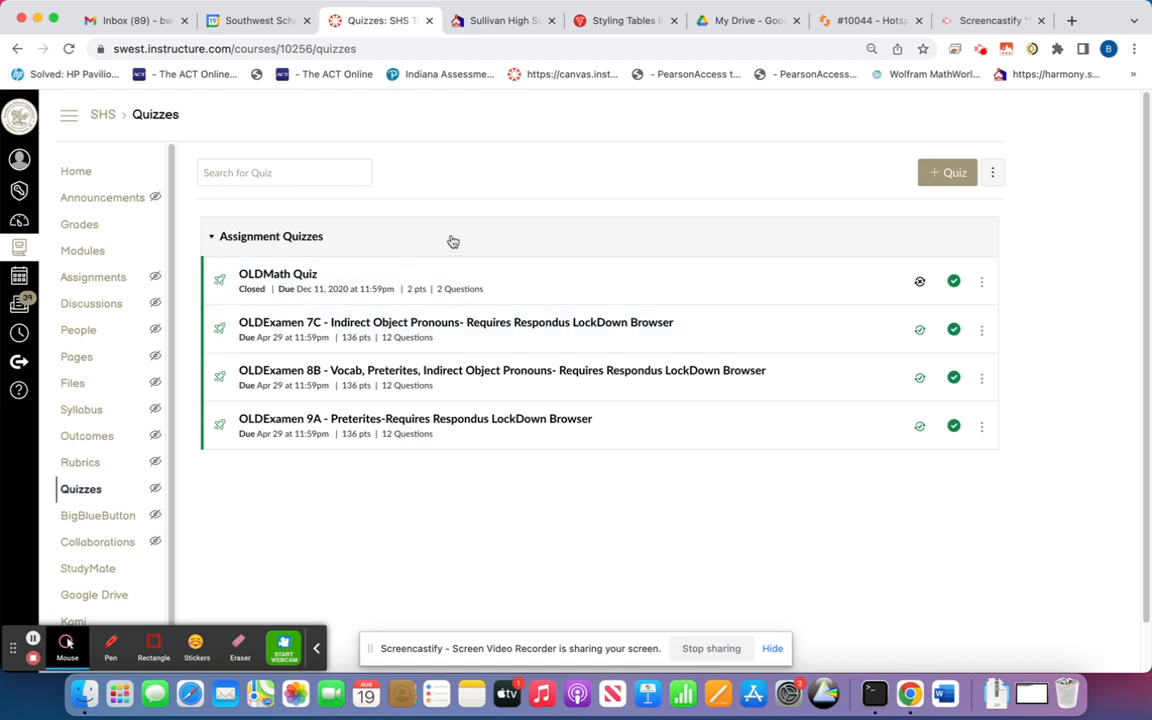
Create a new quiz and replace its default title with "MATH Quiz"
{"action": "left_click", "coordinate": [946, 173]}
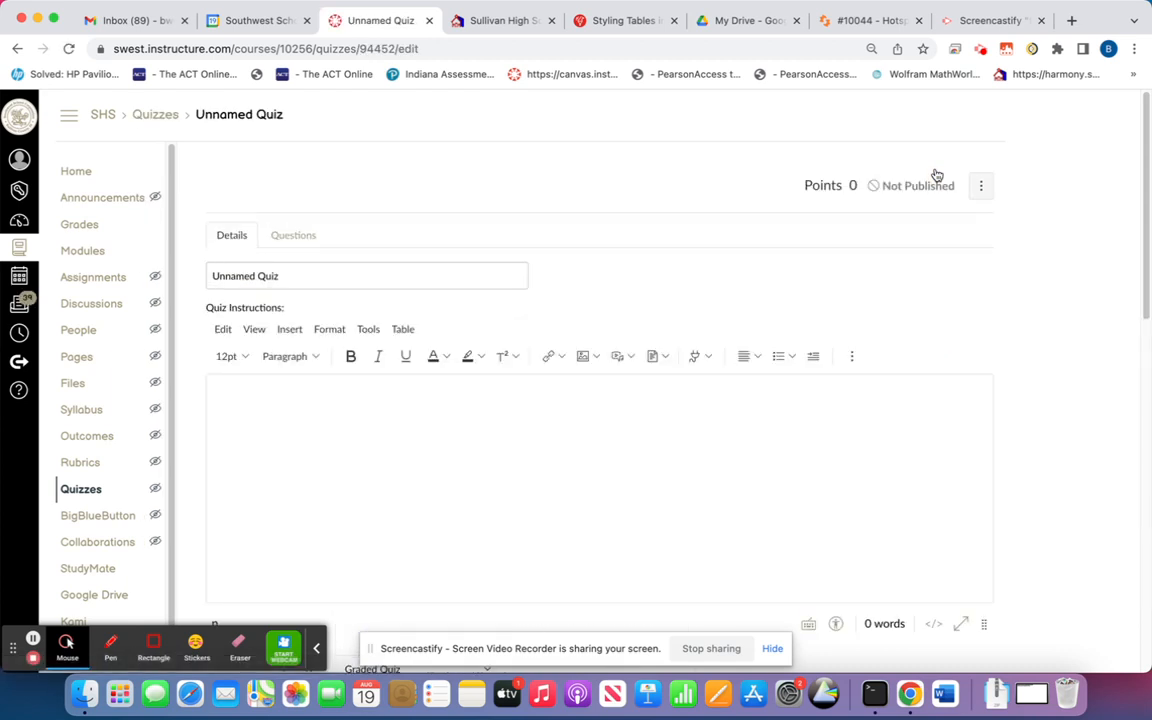
{"action": "type", "text": "MATH Quiz"}
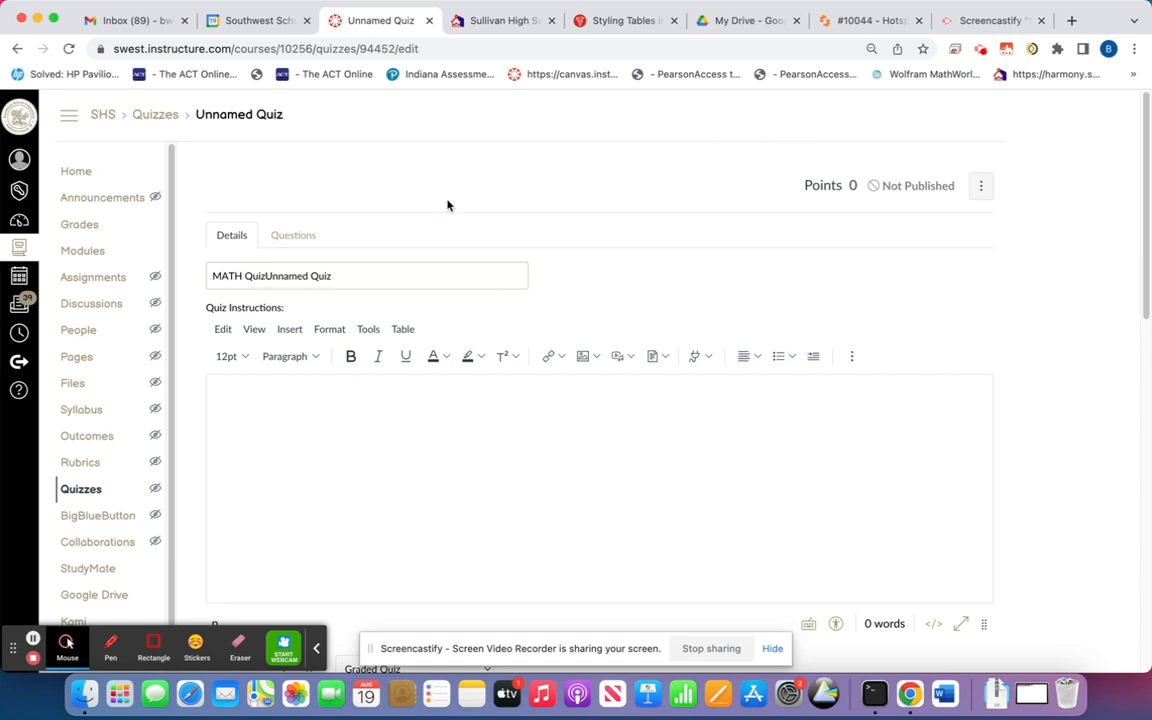
{"action": "left_click", "coordinate": [332, 278]}
{"action": "scroll", "coordinate": [482, 430], "scroll_direction": "down", "scroll_amount": 3}
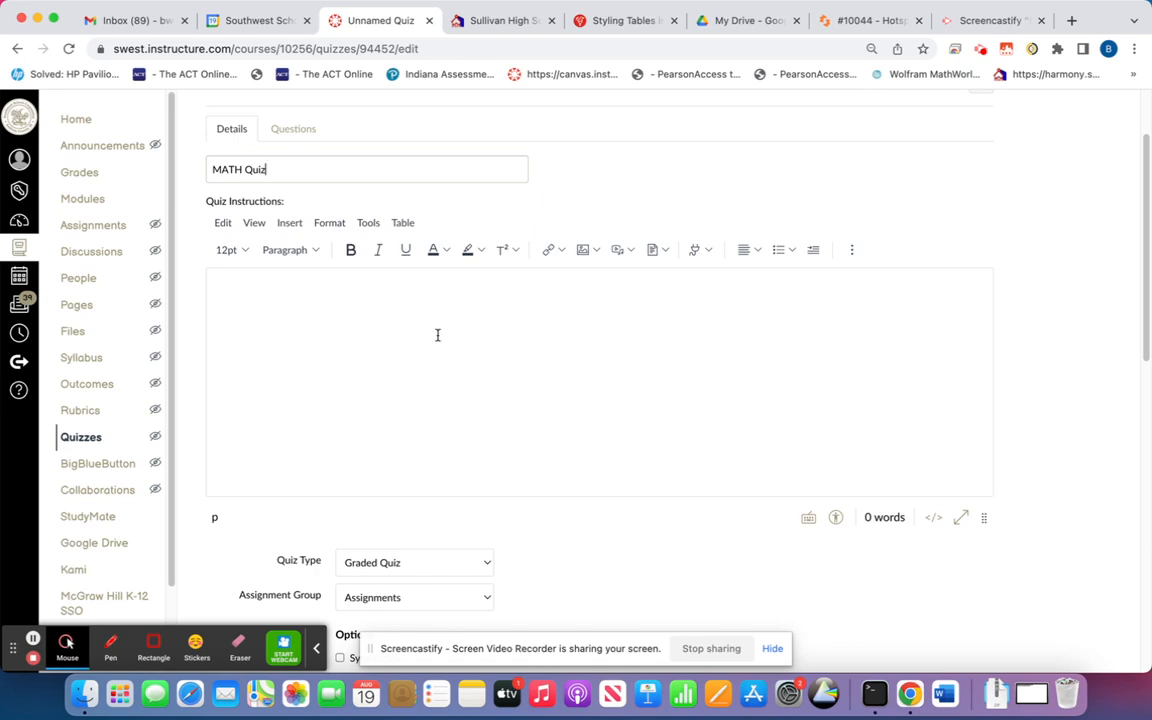
Add both questions from the Math Quiz question bank to the new quiz without a question group
{"action": "scroll", "coordinate": [689, 355], "scroll_direction": "down", "scroll_amount": 10}
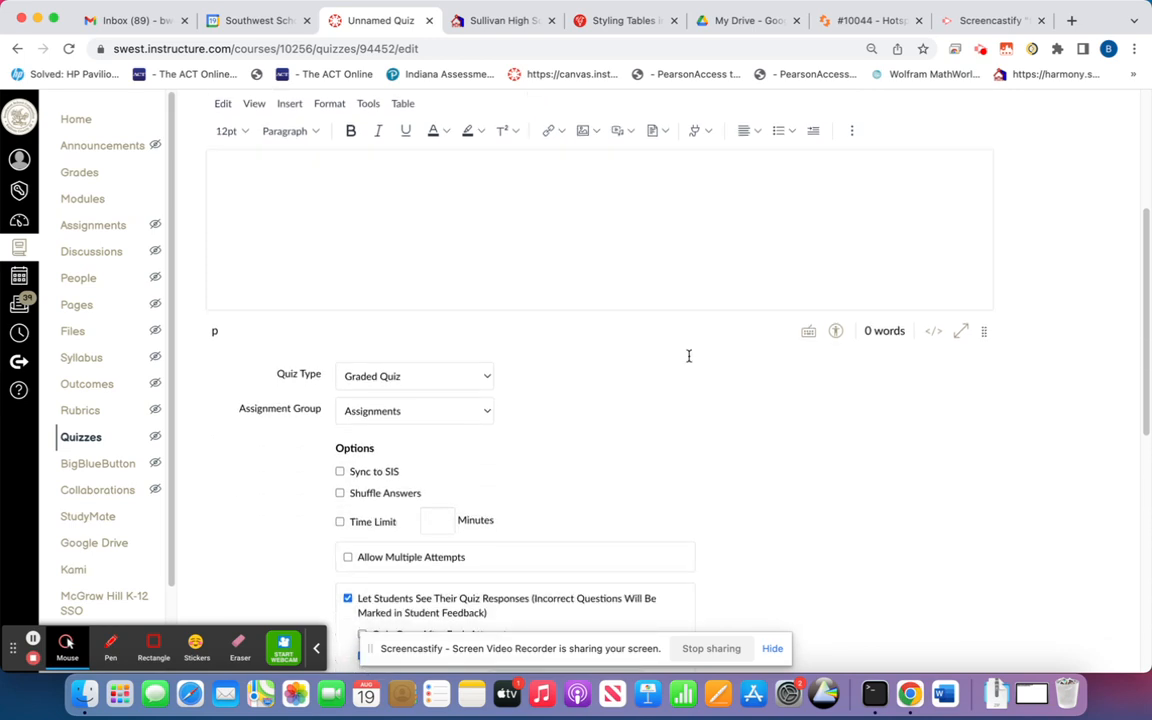
{"action": "scroll", "coordinate": [820, 437], "scroll_direction": "up", "scroll_amount": 1}
{"action": "scroll", "coordinate": [820, 437], "scroll_direction": "down", "scroll_amount": 5}
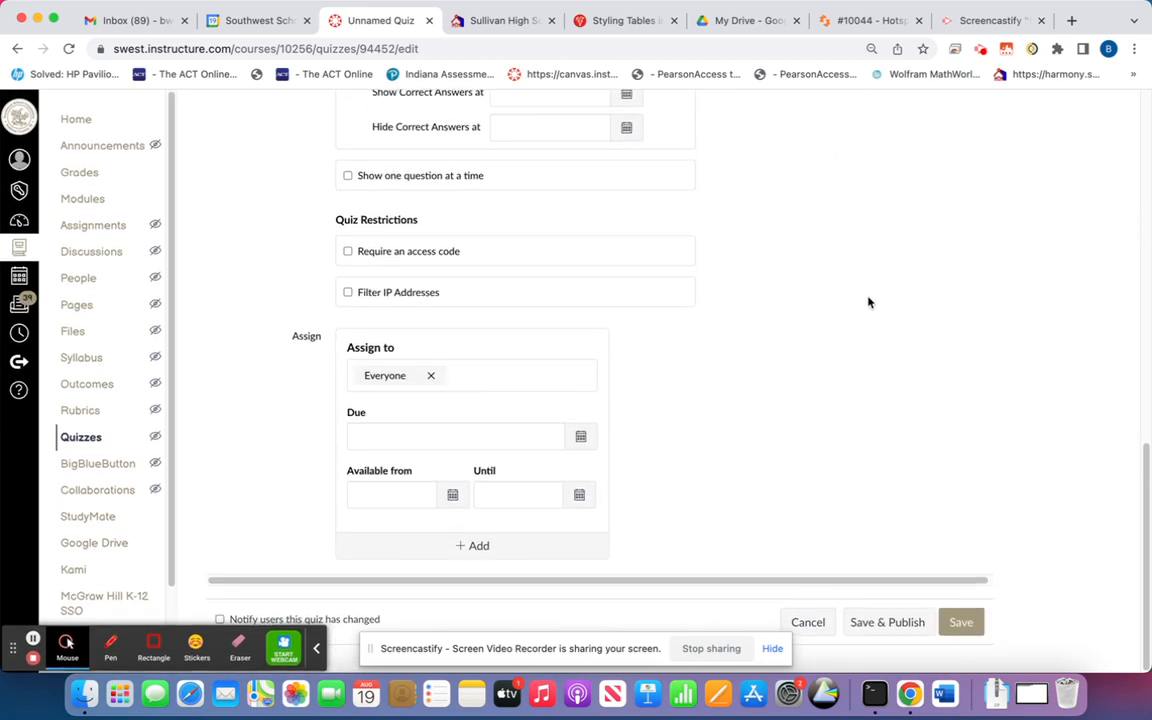
{"action": "scroll", "coordinate": [867, 303], "scroll_direction": "up", "scroll_amount": 15}
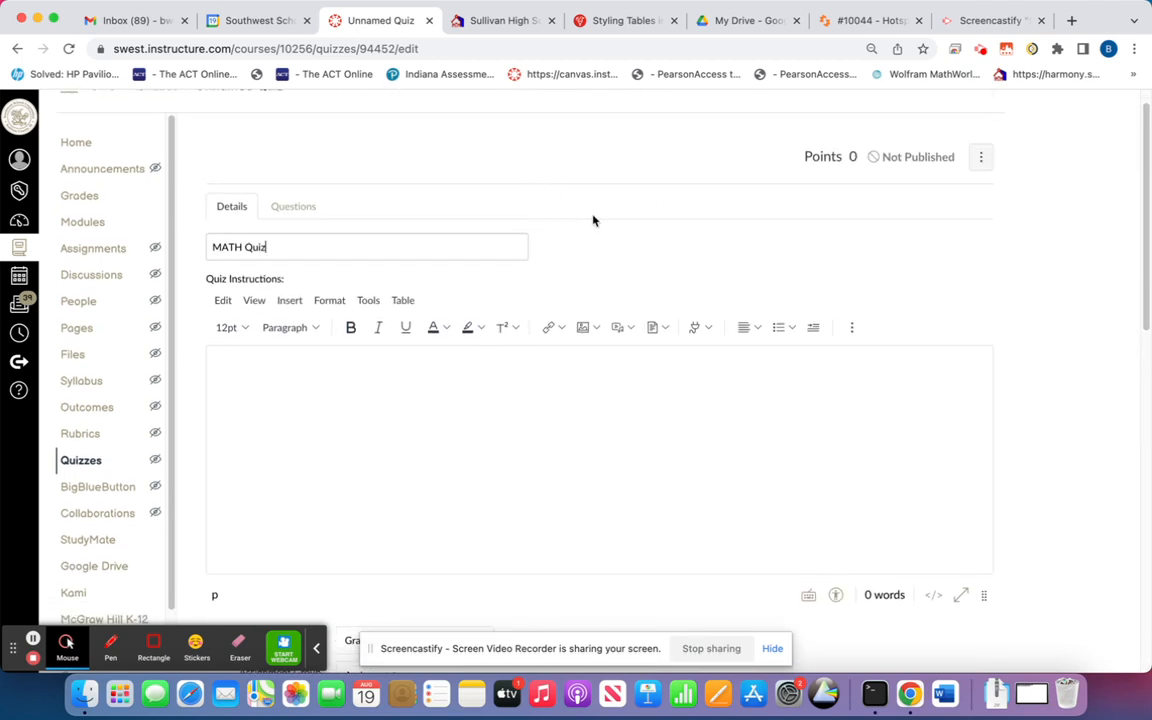
{"action": "left_click", "coordinate": [293, 208]}
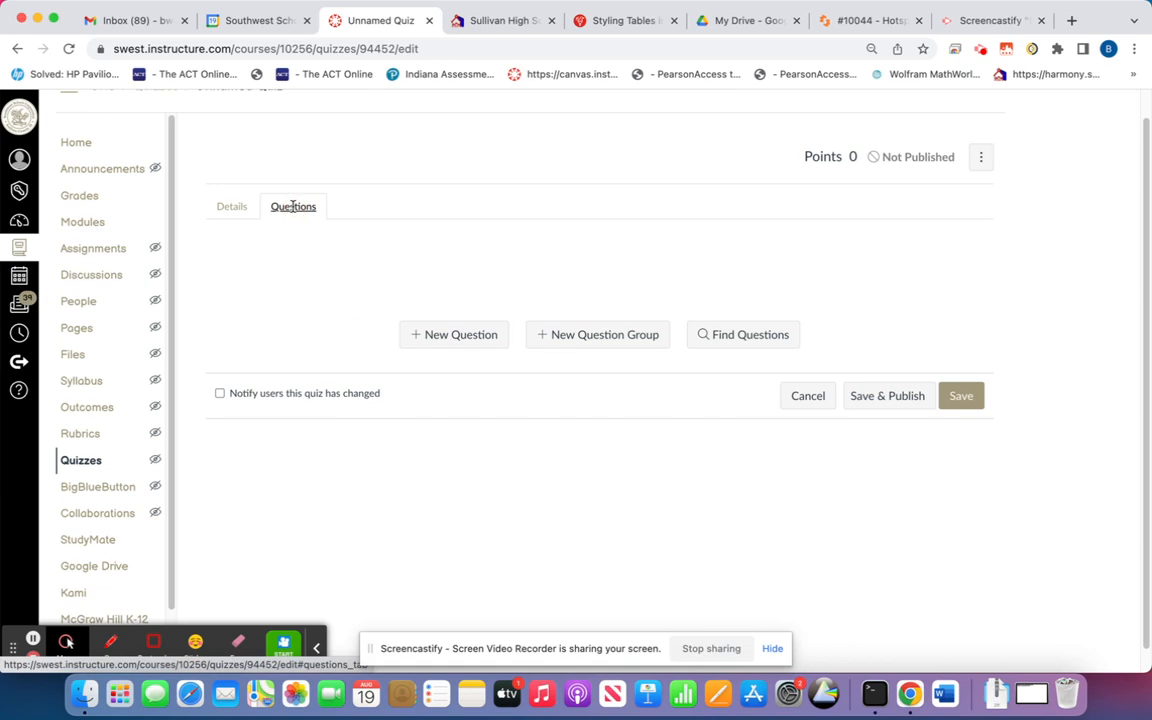
{"action": "left_click", "coordinate": [720, 339]}
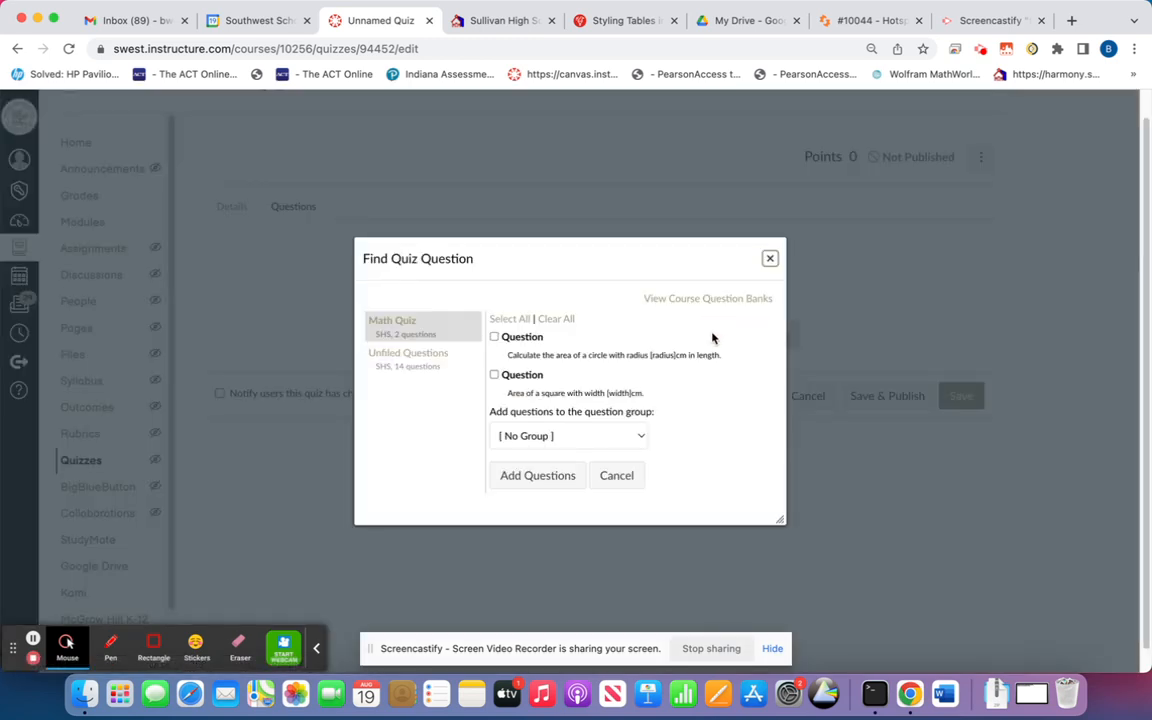
{"action": "left_click", "coordinate": [395, 323]}
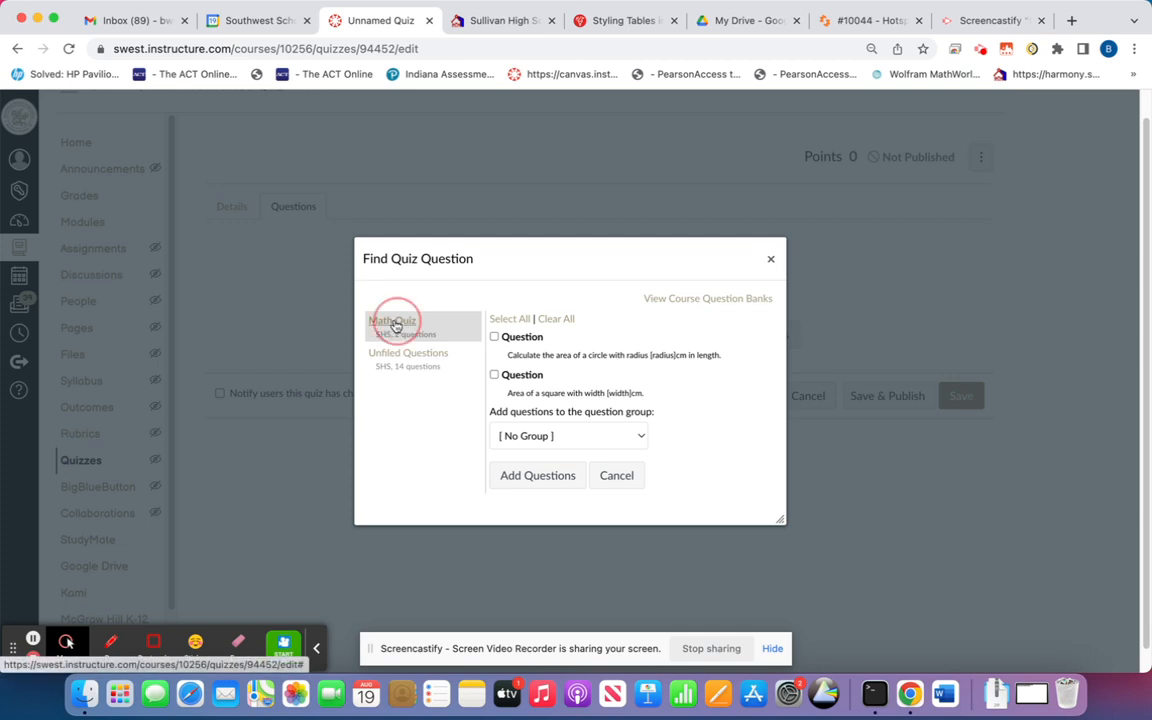
{"action": "left_click", "coordinate": [509, 319]}
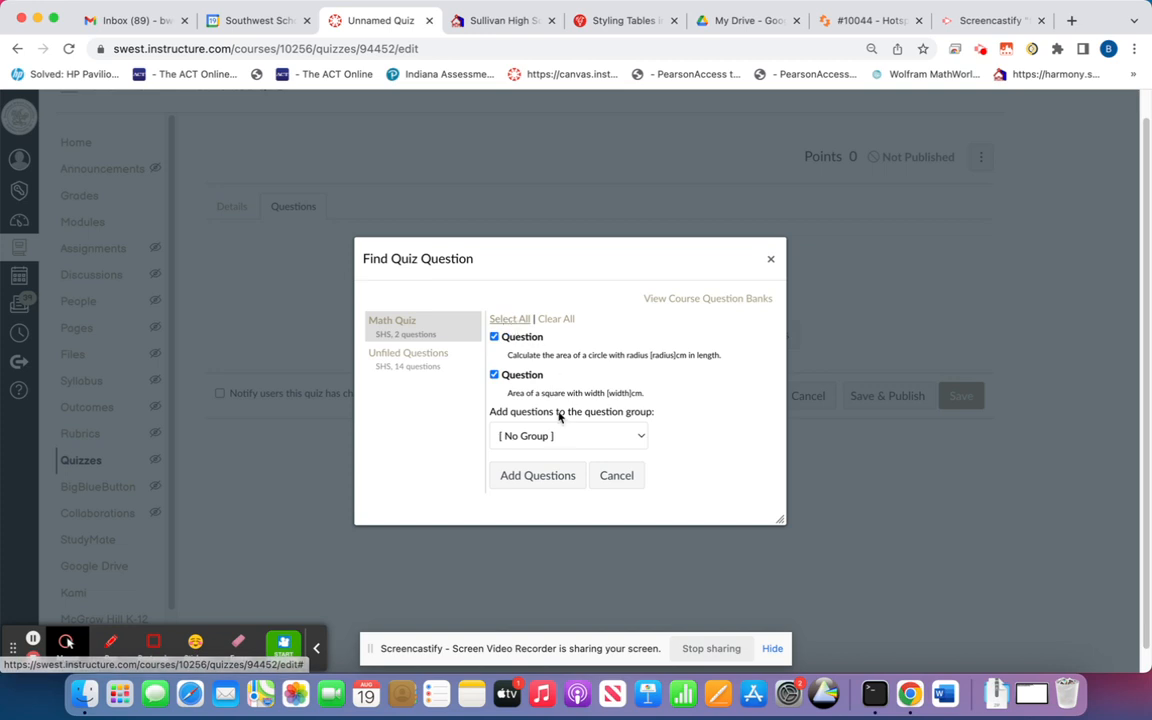
{"action": "left_click", "coordinate": [532, 477]}
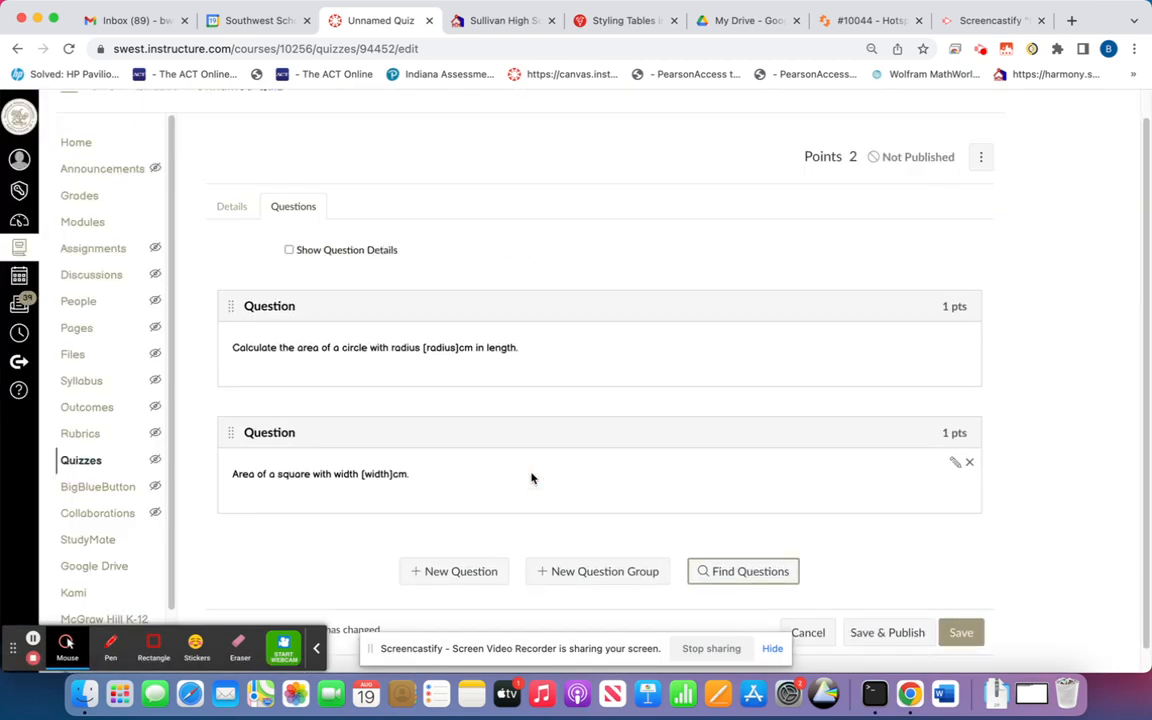
Look through the Unfiled Questions bank for other questions to reuse and close the question finder without adding any
{"action": "scroll", "coordinate": [532, 478], "scroll_direction": "down", "scroll_amount": 1}
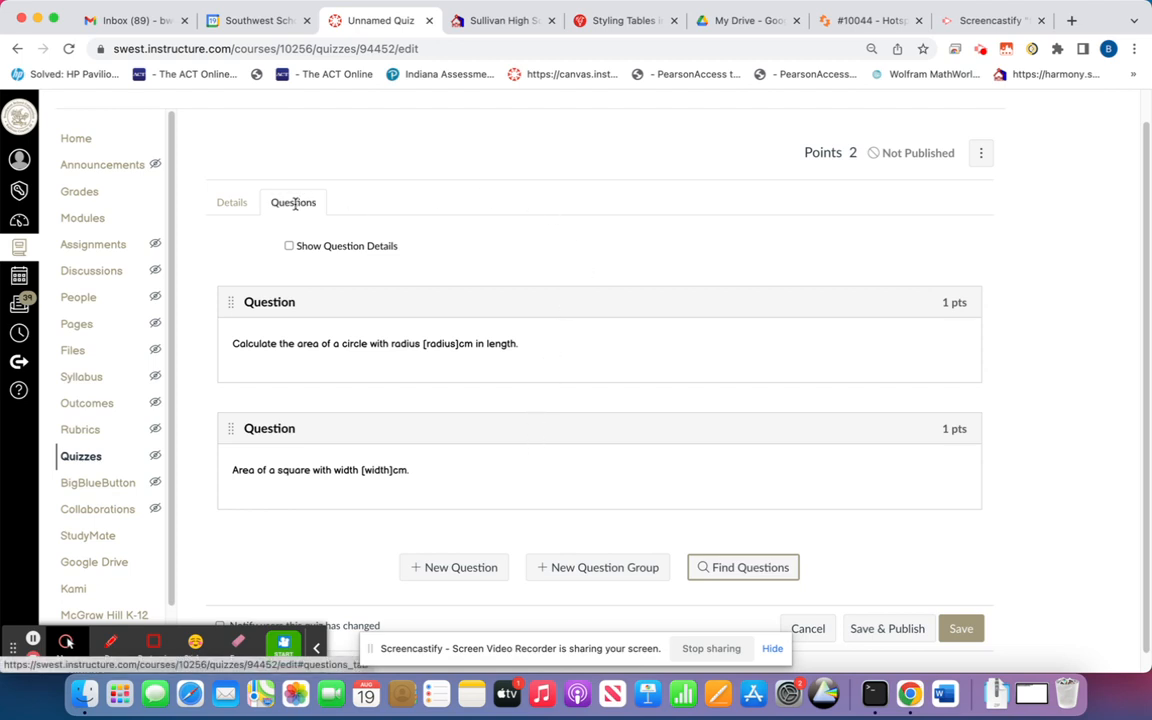
{"action": "scroll", "coordinate": [780, 395], "scroll_direction": "down", "scroll_amount": 2}
{"action": "left_click", "coordinate": [731, 548]}
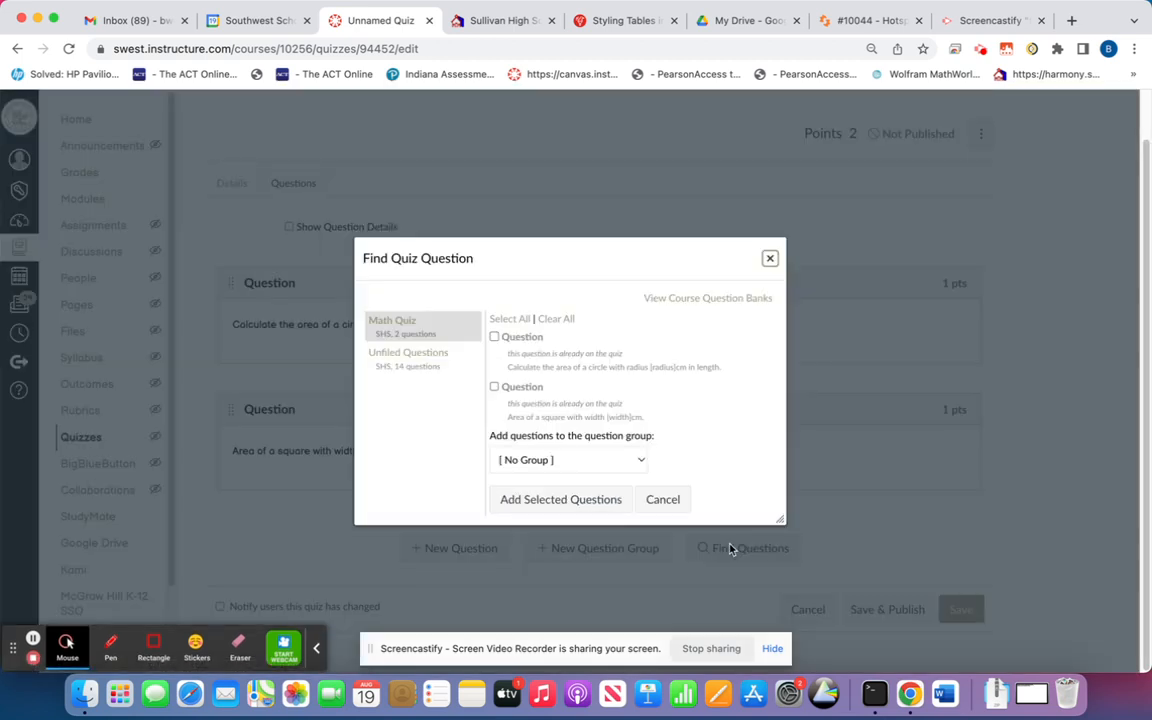
{"action": "left_click", "coordinate": [410, 356]}
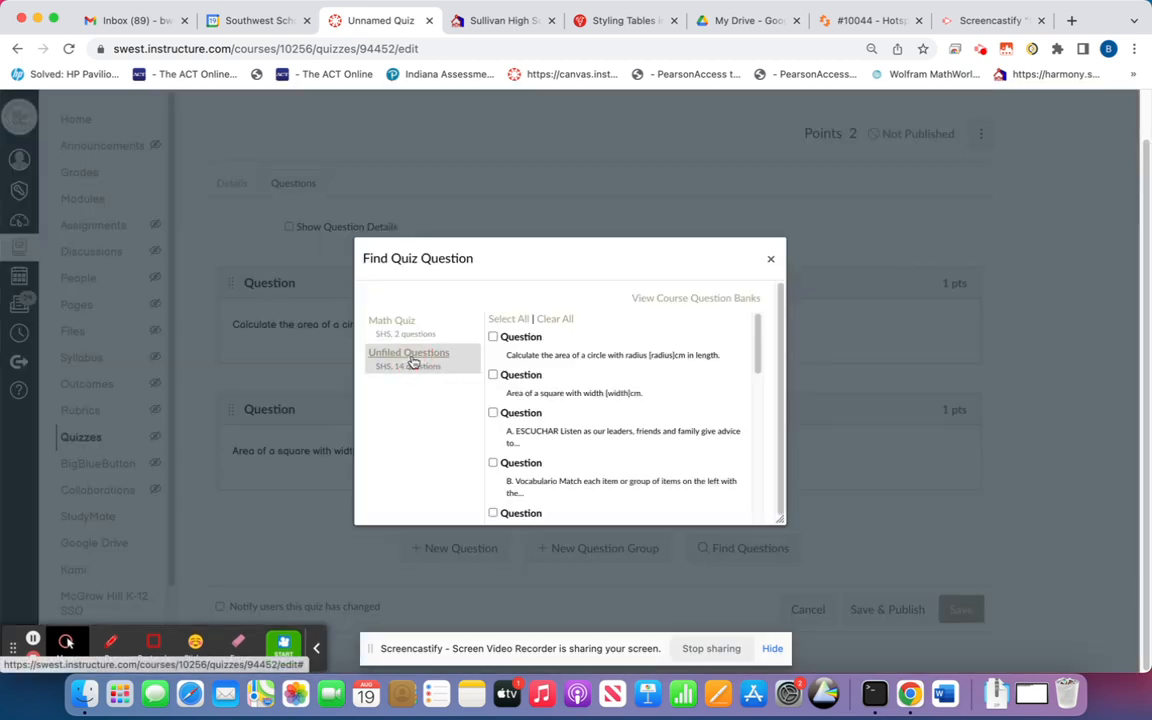
{"action": "scroll", "coordinate": [596, 406], "scroll_direction": "down", "scroll_amount": 5}
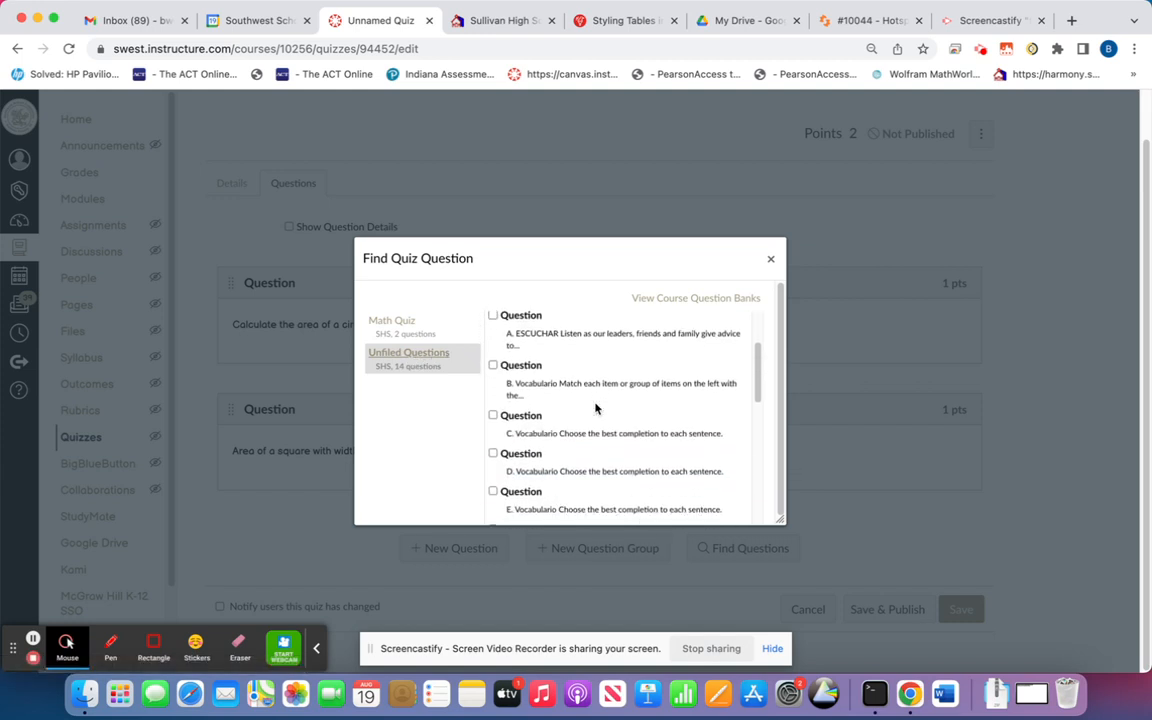
{"action": "scroll", "coordinate": [596, 406], "scroll_direction": "down", "scroll_amount": 5}
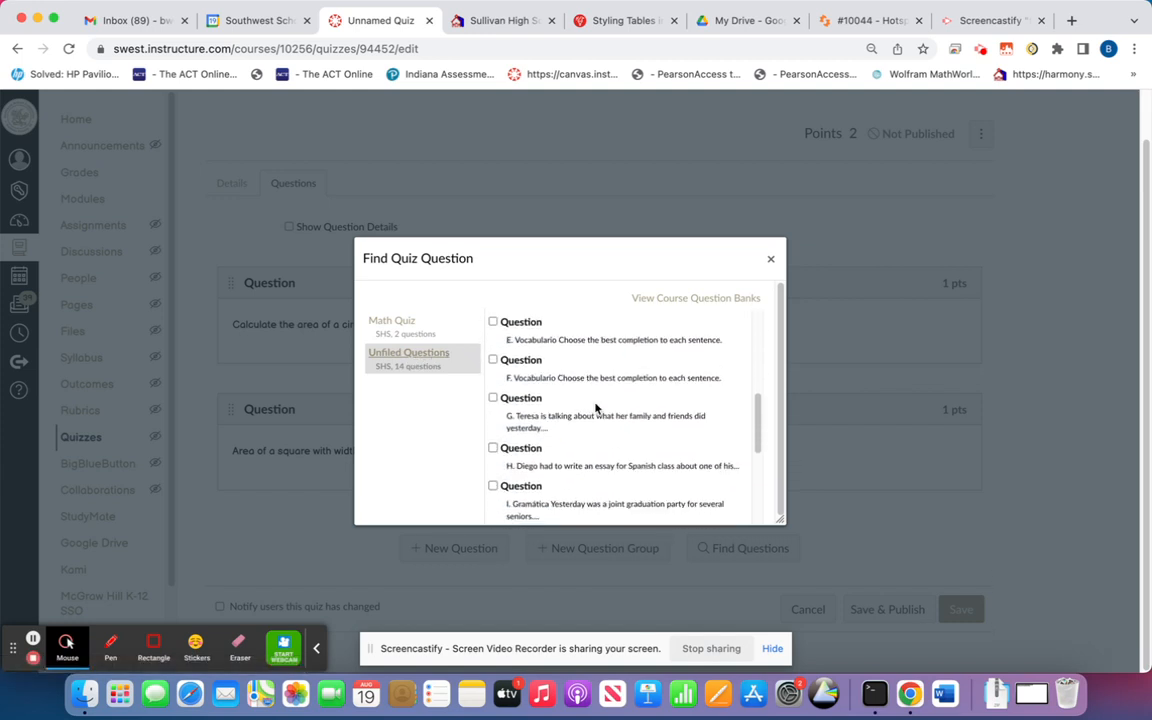
{"action": "scroll", "coordinate": [596, 406], "scroll_direction": "down", "scroll_amount": 5}
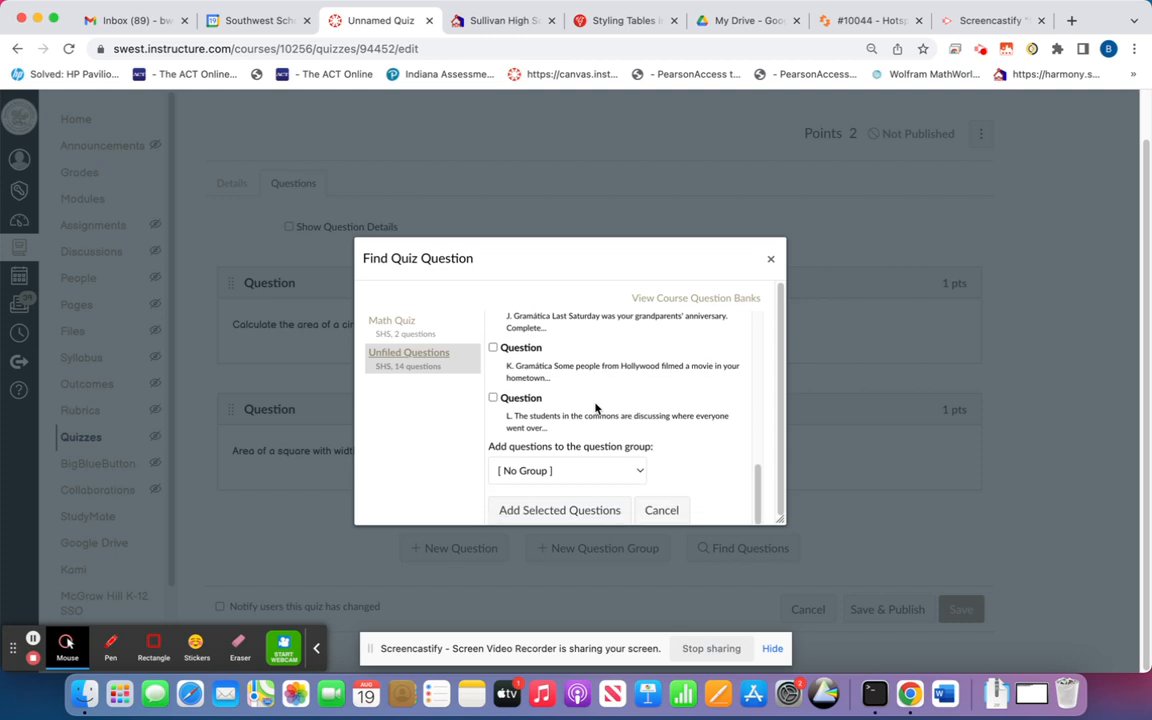
{"action": "scroll", "coordinate": [596, 407], "scroll_direction": "down", "scroll_amount": 1}
{"action": "scroll", "coordinate": [595, 403], "scroll_direction": "up", "scroll_amount": 10}
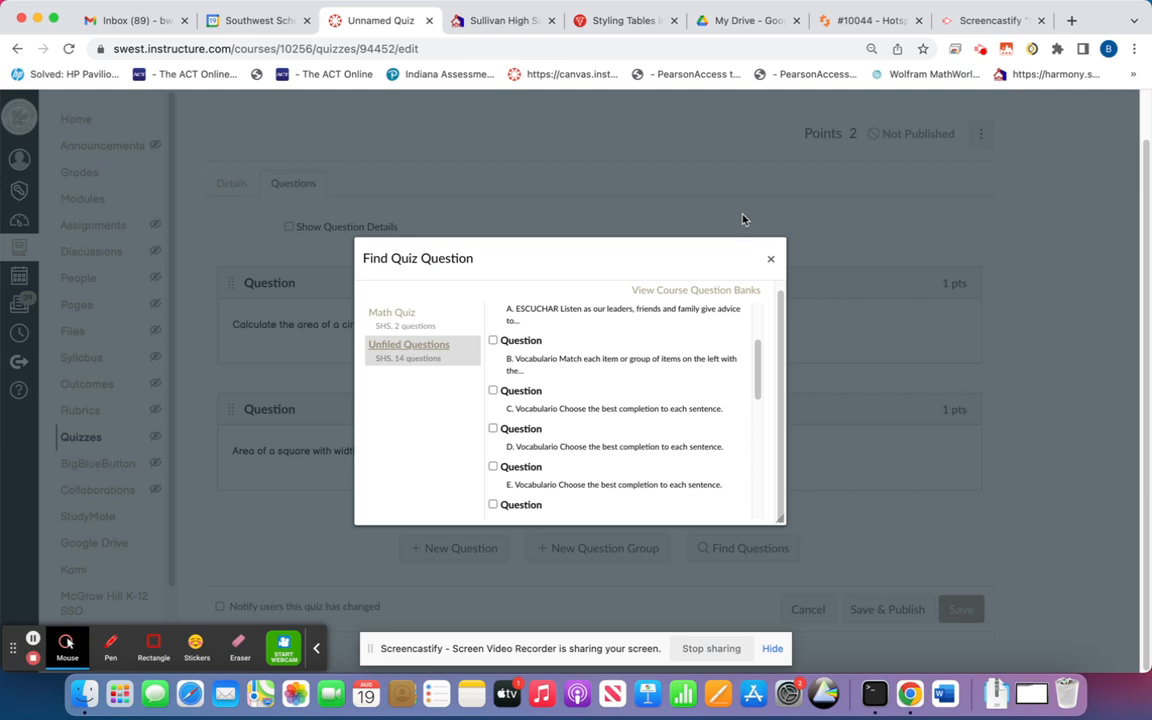
{"action": "left_click", "coordinate": [774, 260]}
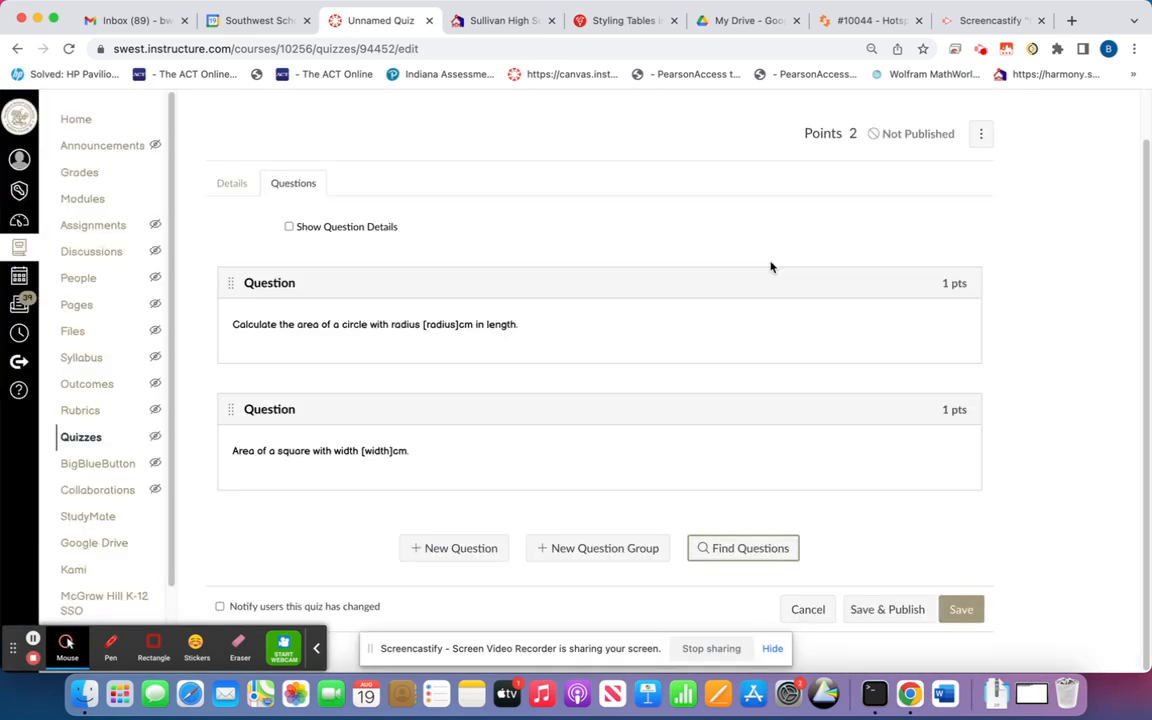
Leave the quiz editor for the quiz list and open the course's content export page
{"action": "scroll", "coordinate": [1062, 248], "scroll_direction": "up", "scroll_amount": 2}
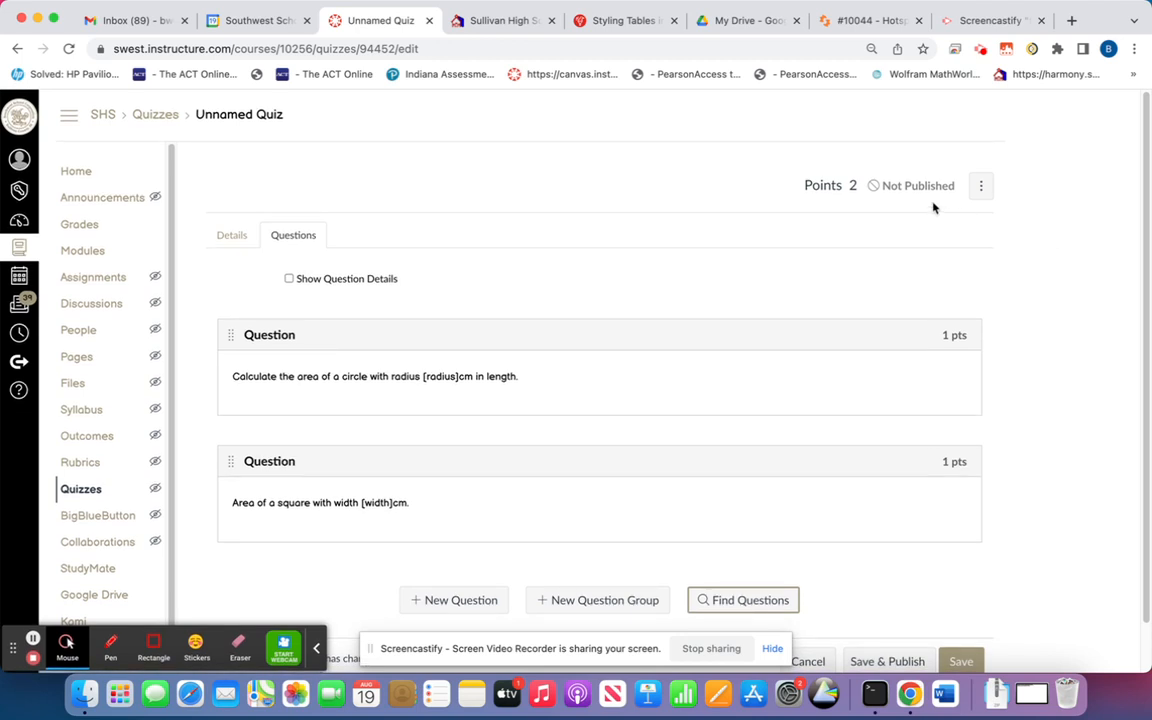
{"action": "left_click", "coordinate": [155, 116]}
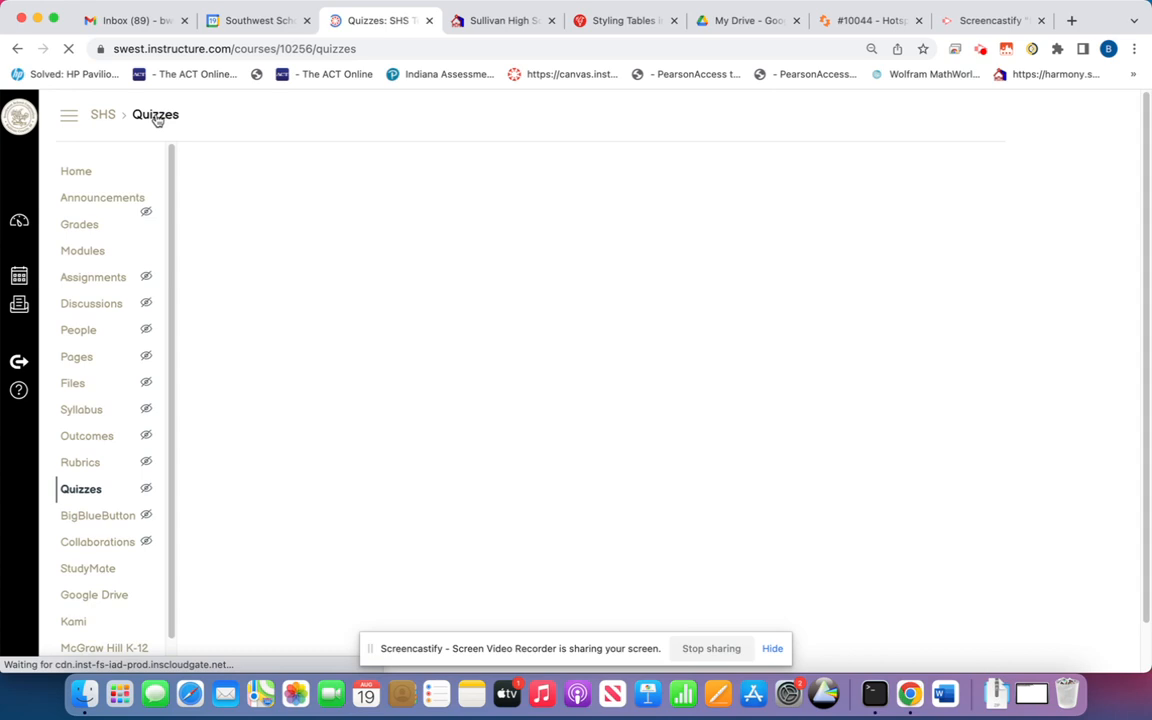
{"action": "scroll", "coordinate": [120, 420], "scroll_direction": "down", "scroll_amount": 2}
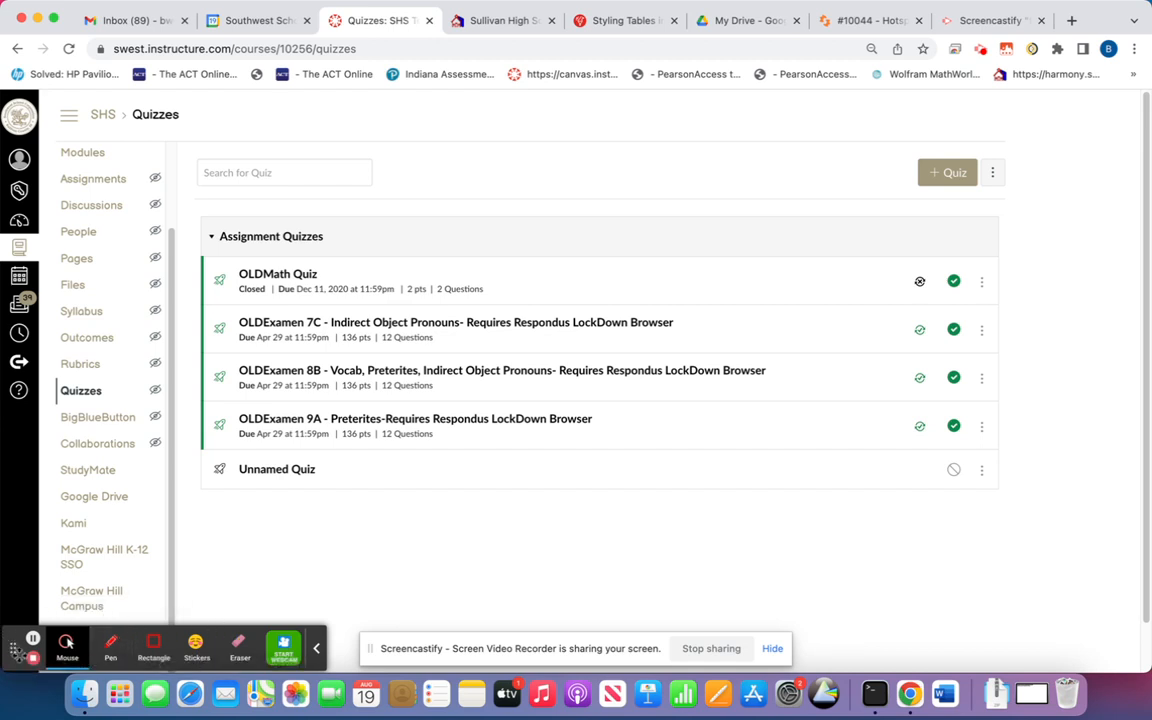
{"action": "left_click_drag", "start_coordinate": [14, 641], "coordinate": [515, 626]}
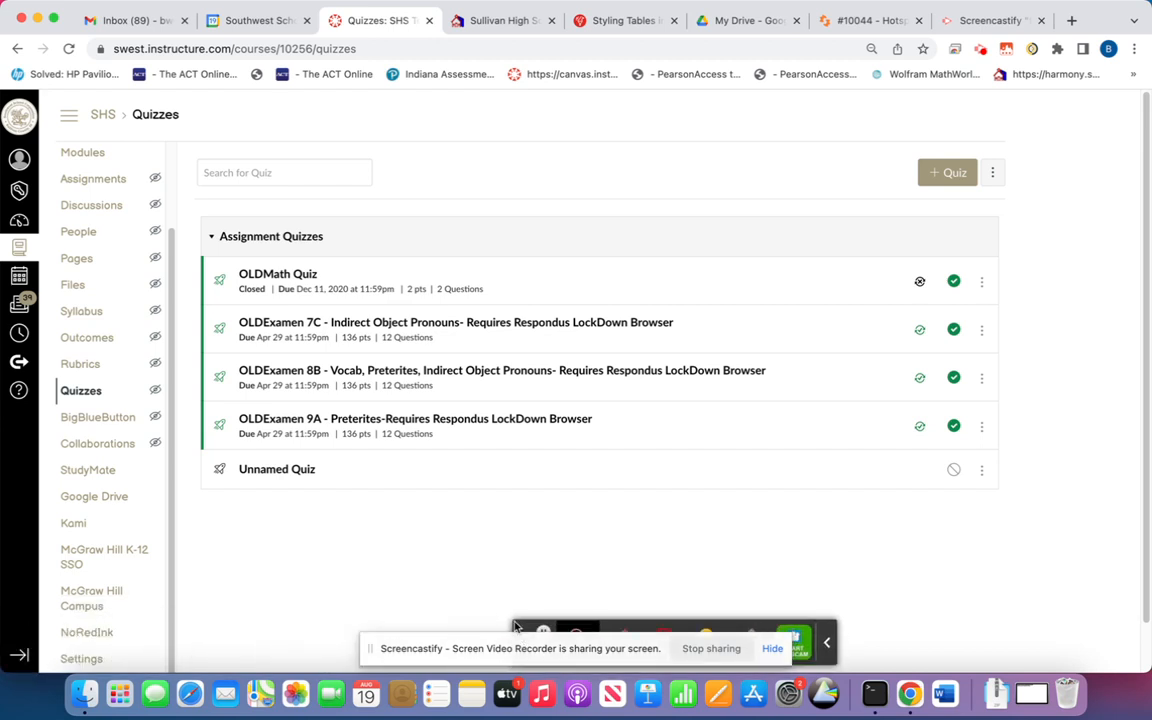
{"action": "left_click", "coordinate": [84, 661]}
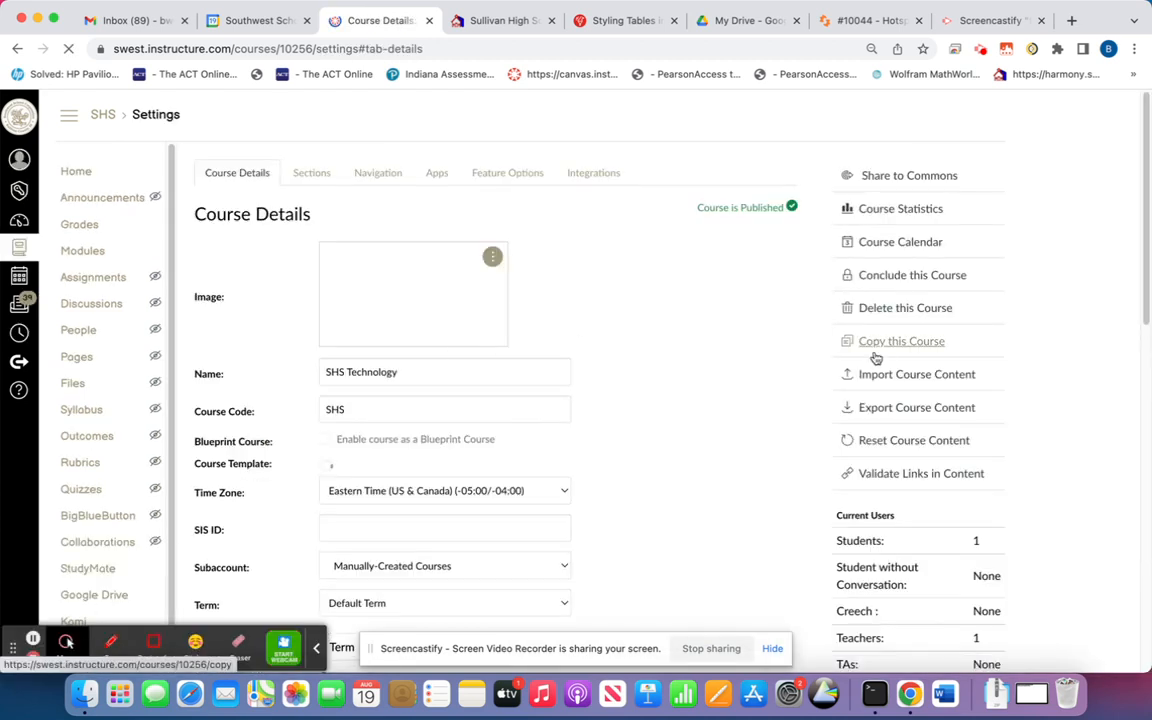
{"action": "left_click", "coordinate": [872, 412]}
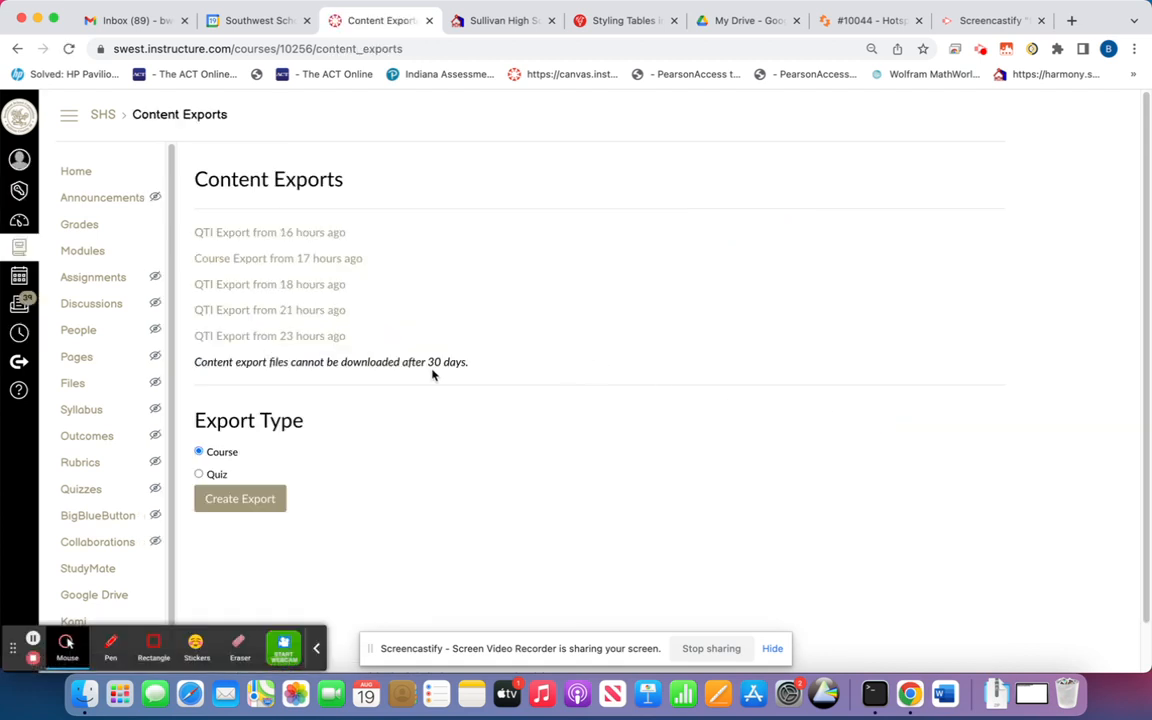
Create a Quiz-type content export with all quizzes in the course selected
{"action": "left_click", "coordinate": [199, 473]}
{"action": "scroll", "coordinate": [482, 415], "scroll_direction": "down", "scroll_amount": 1}
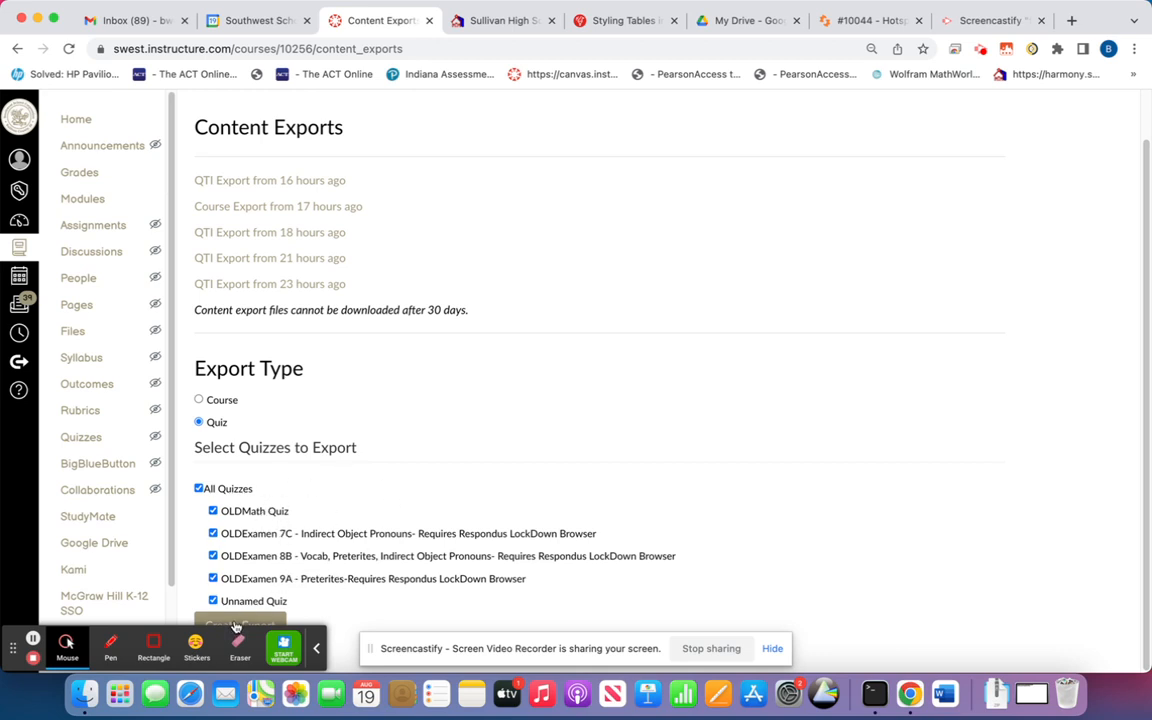
{"action": "left_click_drag", "start_coordinate": [19, 666], "coordinate": [716, 636]}
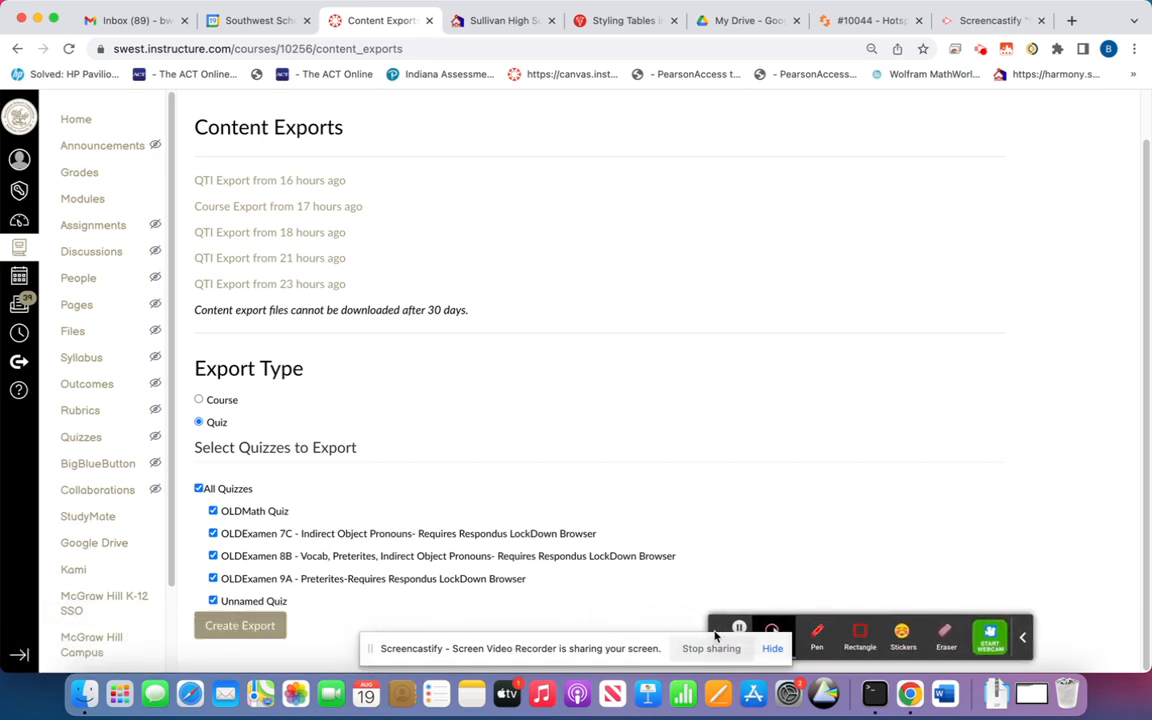
{"action": "left_click", "coordinate": [240, 626]}
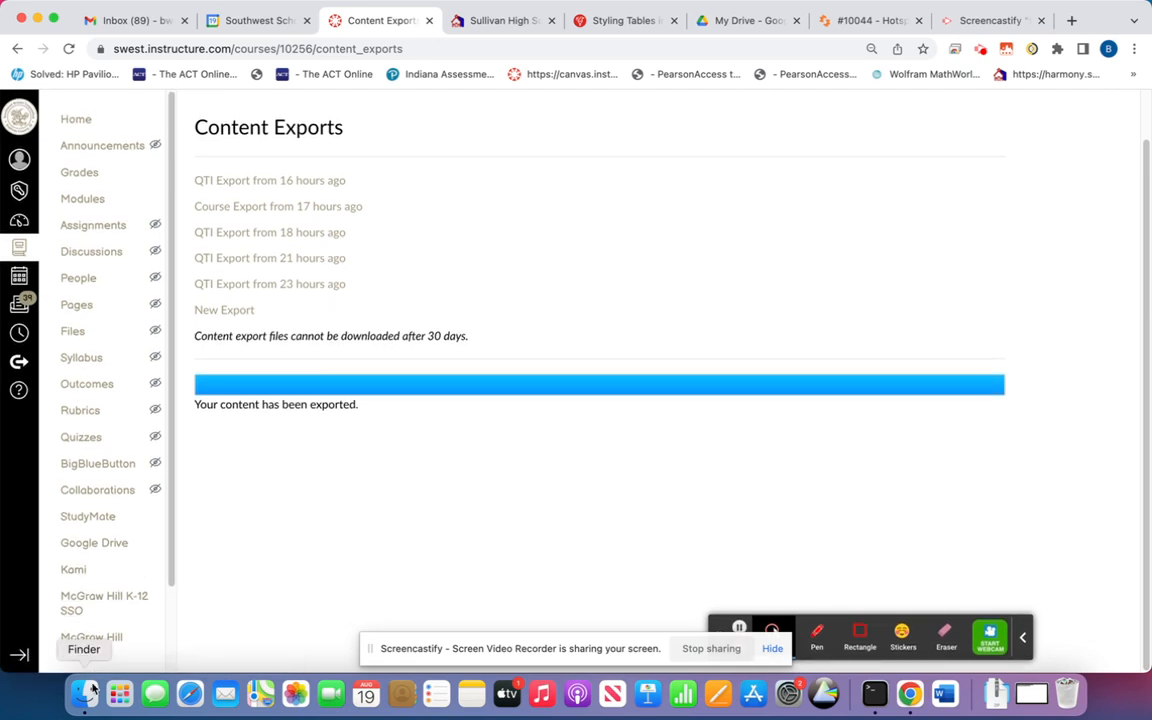
Open the course's content import page and set the content type to QTI .zip file
{"action": "scroll", "coordinate": [171, 543], "scroll_direction": "down", "scroll_amount": 2}
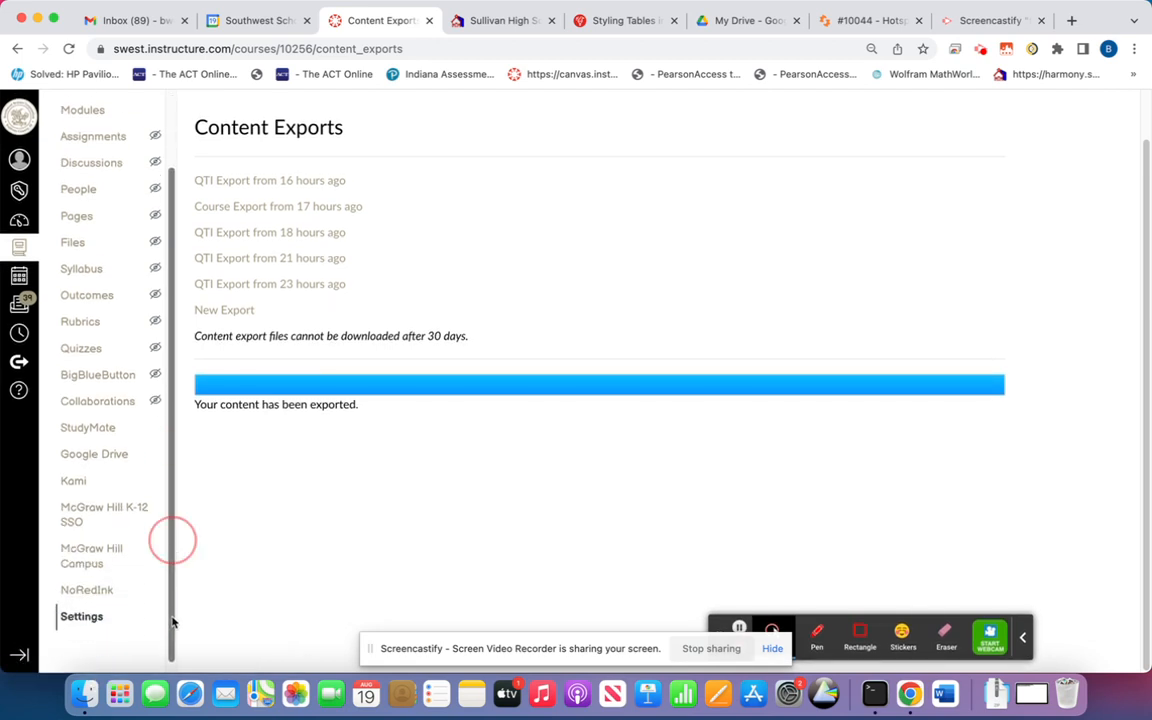
{"action": "left_click", "coordinate": [81, 612]}
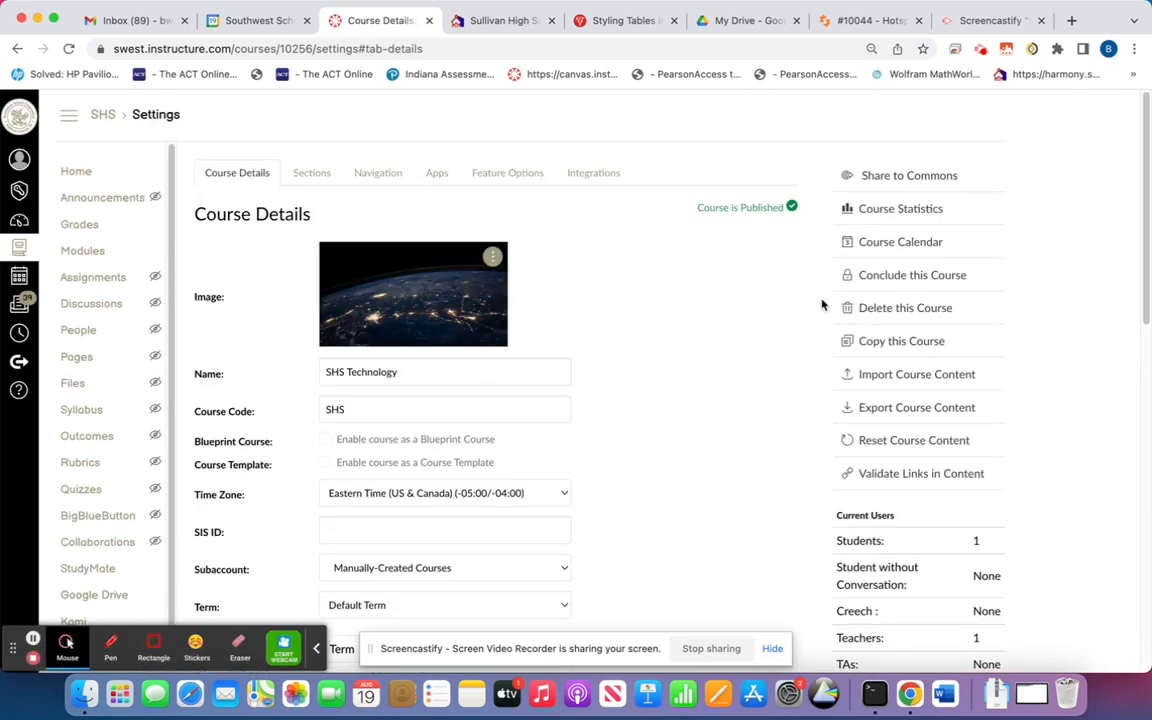
{"action": "left_click", "coordinate": [871, 381]}
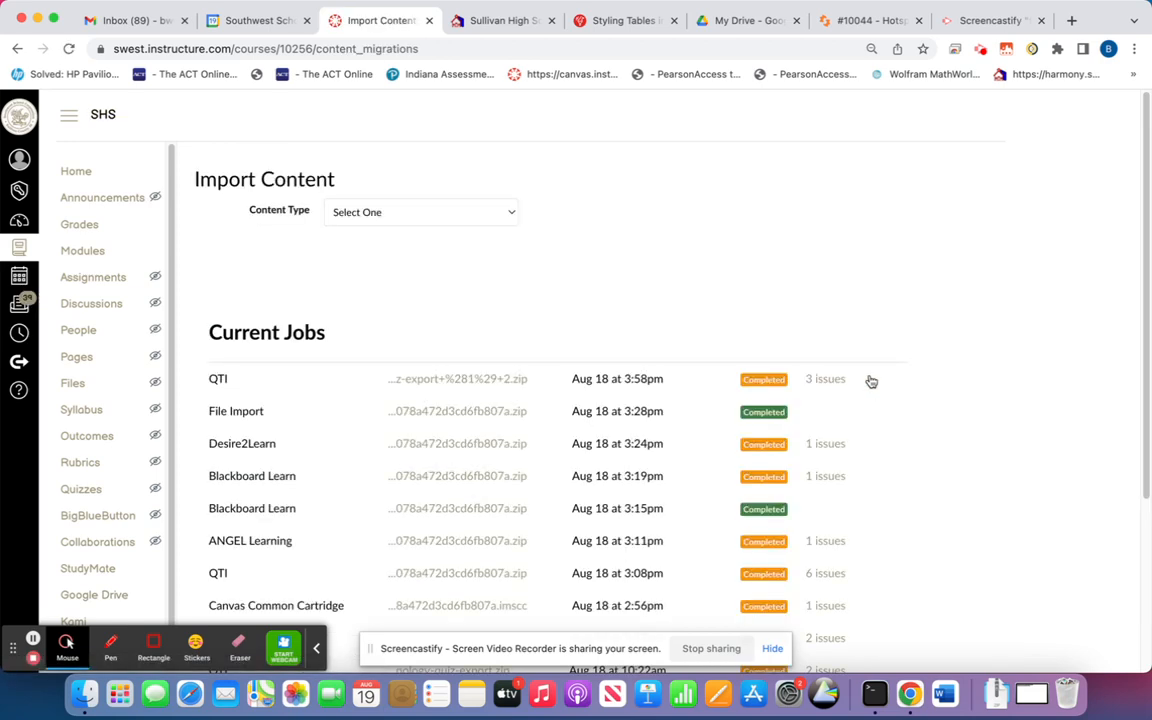
{"action": "scroll", "coordinate": [684, 231], "scroll_direction": "down", "scroll_amount": 3}
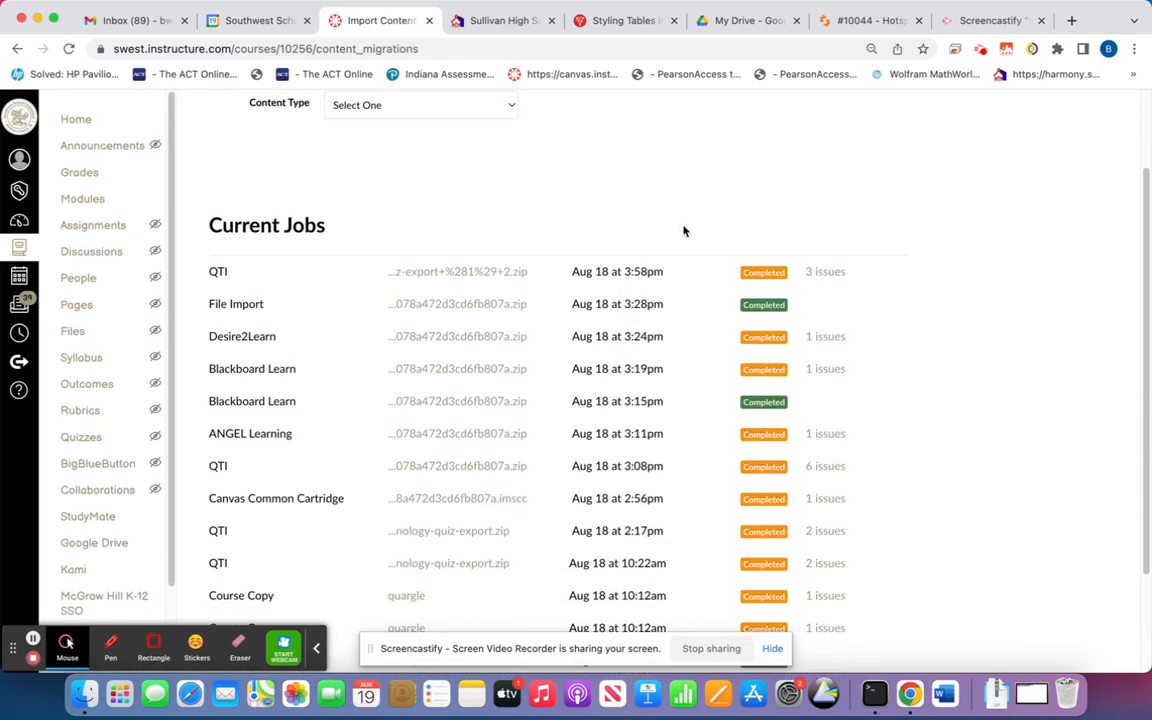
{"action": "scroll", "coordinate": [684, 231], "scroll_direction": "up", "scroll_amount": 3}
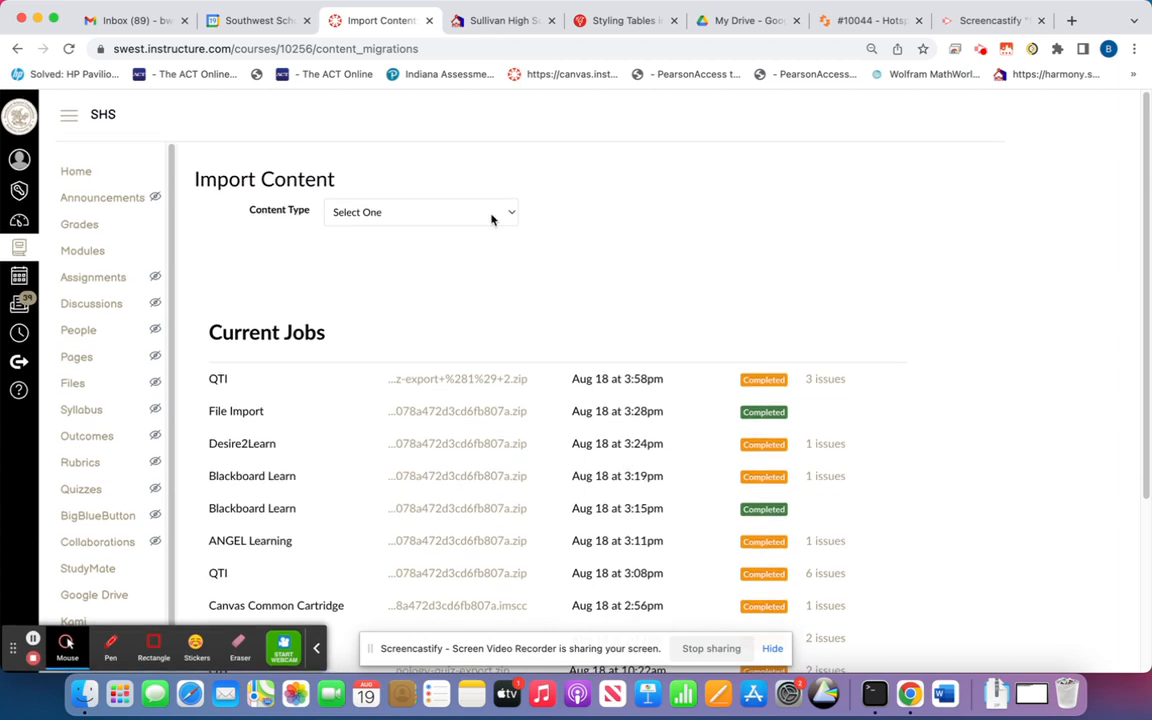
{"action": "left_click", "coordinate": [509, 214]}
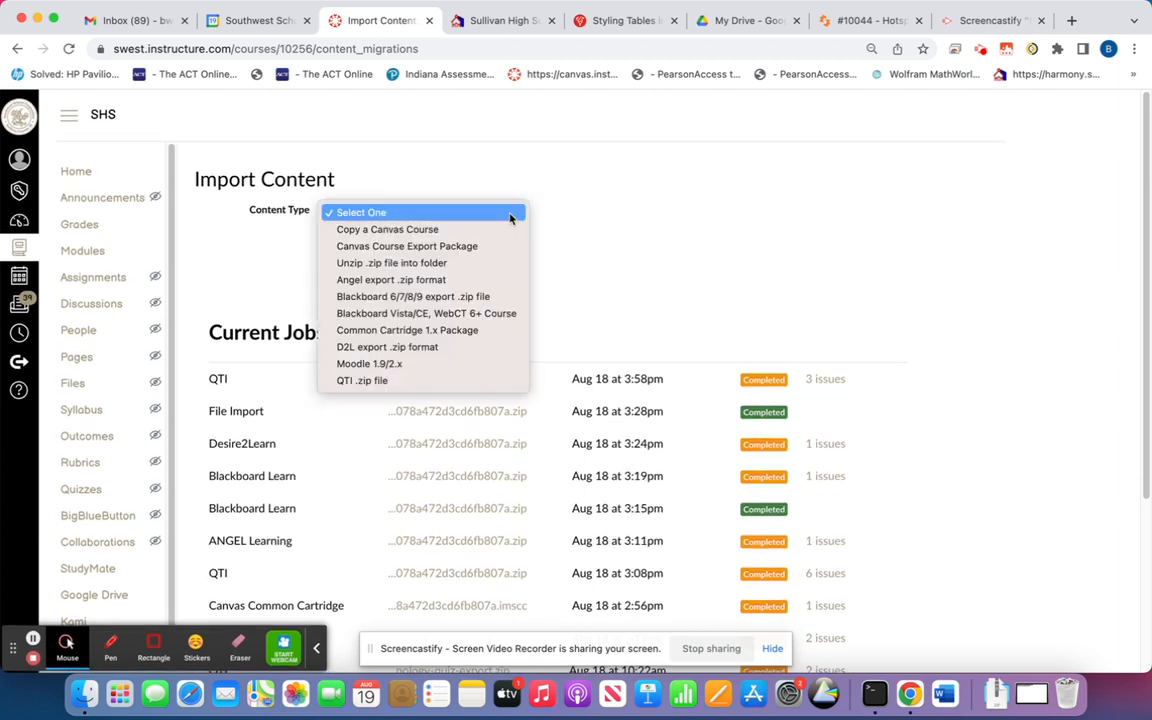
{"action": "left_click", "coordinate": [362, 381]}
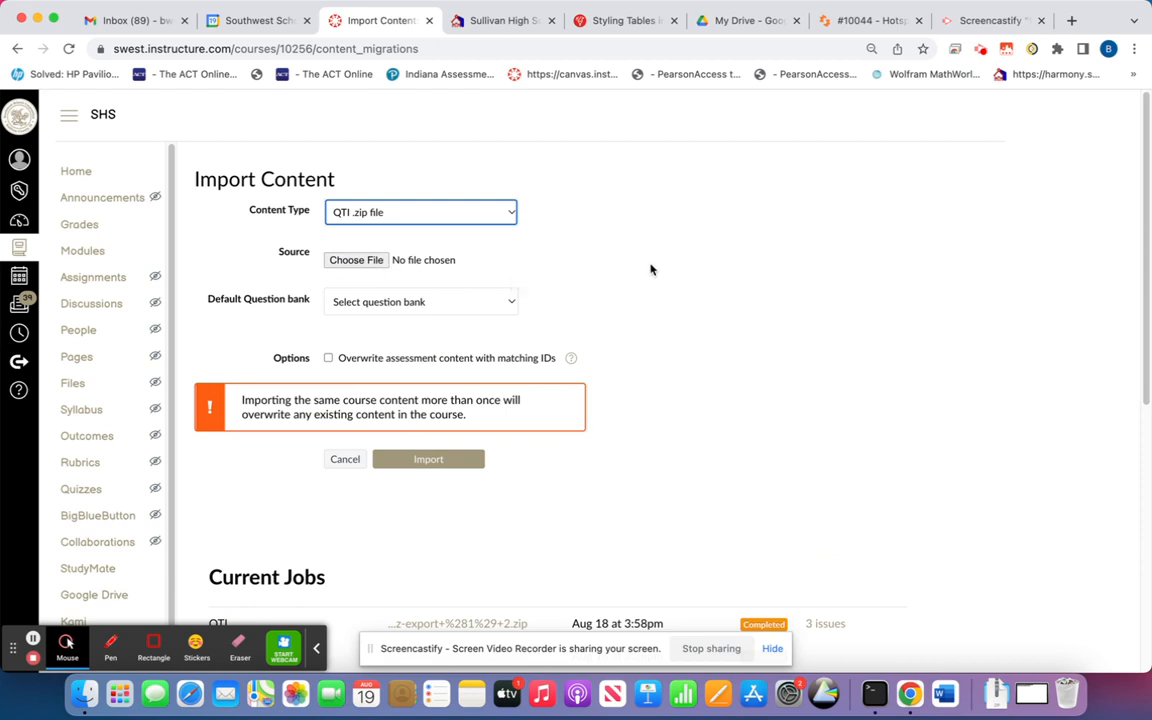
Review the QTI import options and the list of current import jobs
{"action": "scroll", "coordinate": [692, 288], "scroll_direction": "down", "scroll_amount": 4}
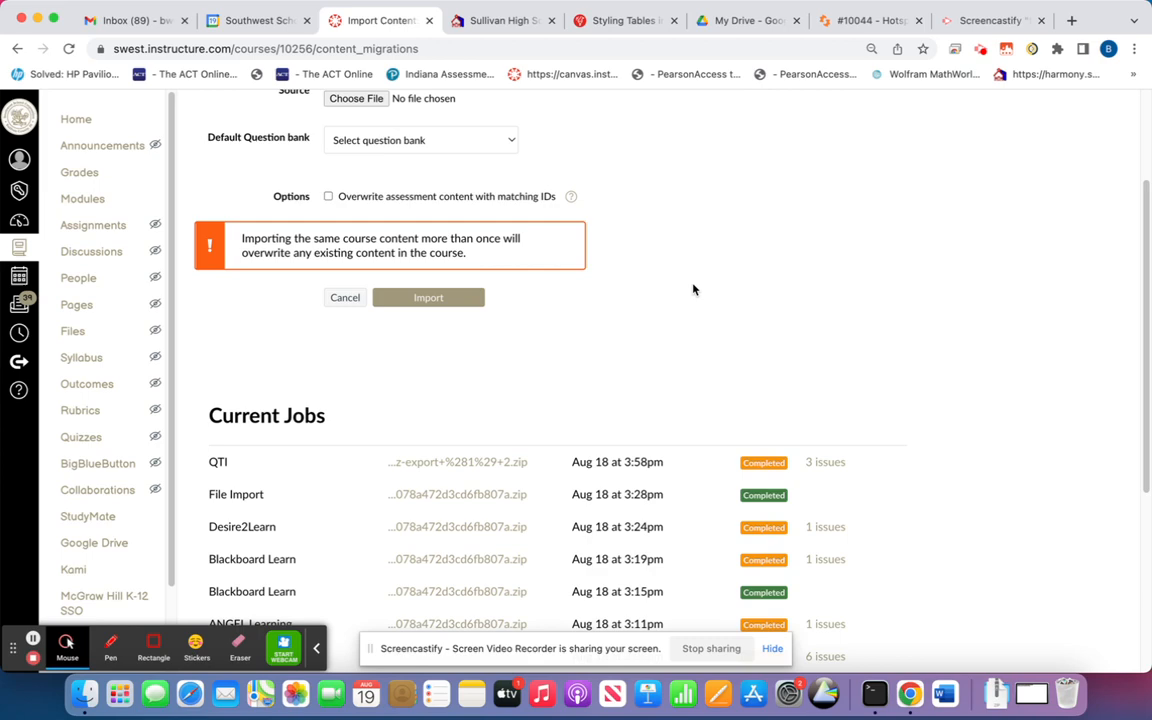
{"action": "scroll", "coordinate": [692, 288], "scroll_direction": "up", "scroll_amount": 2}
{"action": "scroll", "coordinate": [692, 288], "scroll_direction": "down", "scroll_amount": 5}
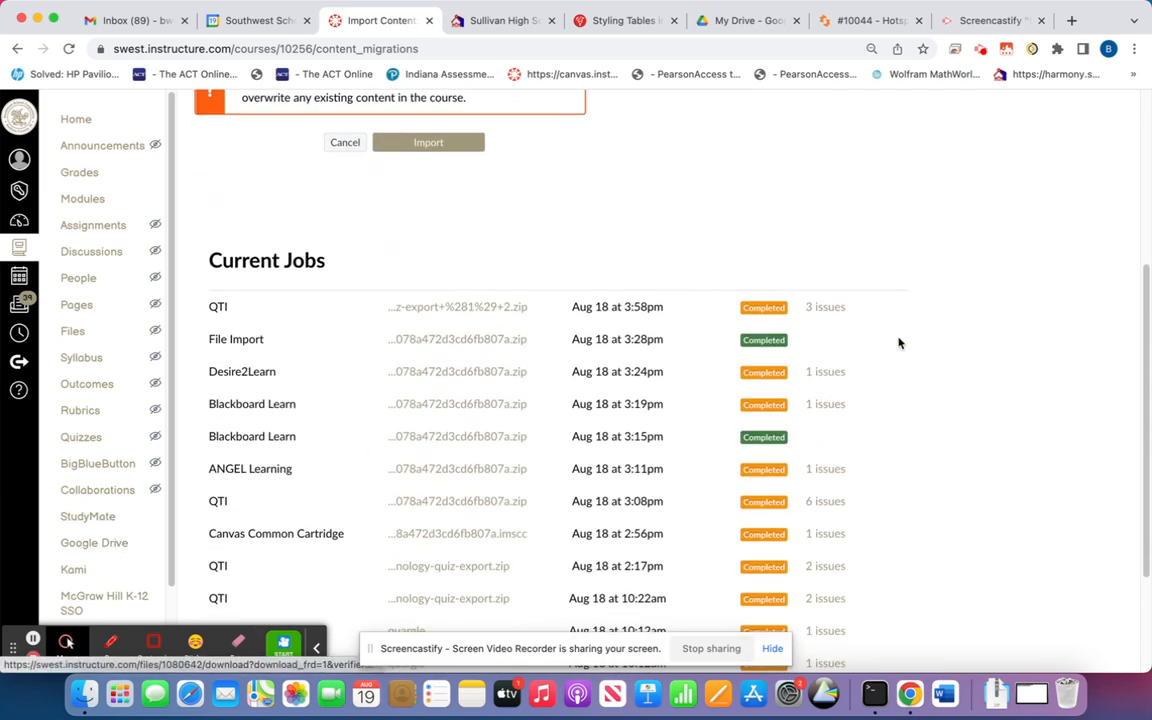
{"action": "scroll", "coordinate": [928, 373], "scroll_direction": "up", "scroll_amount": 3}
{"action": "scroll", "coordinate": [928, 373], "scroll_direction": "down", "scroll_amount": 2}
{"action": "scroll", "coordinate": [928, 373], "scroll_direction": "down", "scroll_amount": 1}
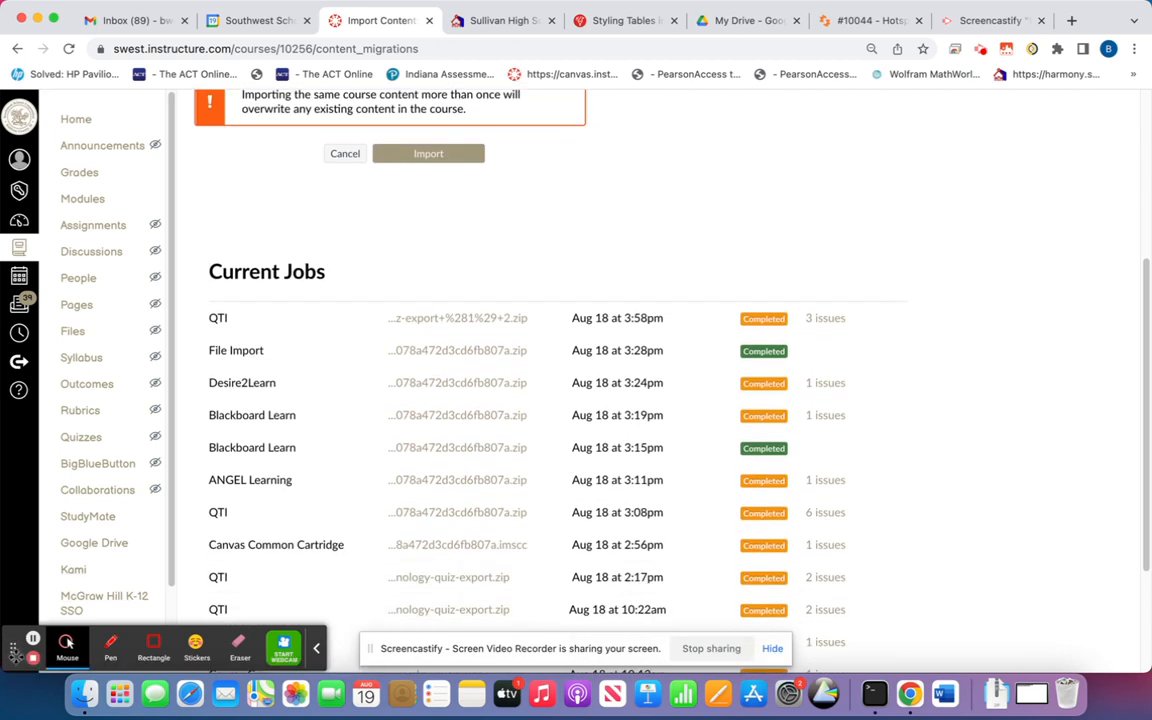
Open the course's content export page and download the most recent QTI export
{"action": "left_click_drag", "start_coordinate": [15, 652], "coordinate": [228, 677]}
{"action": "scroll", "coordinate": [90, 640], "scroll_direction": "down", "scroll_amount": 3}
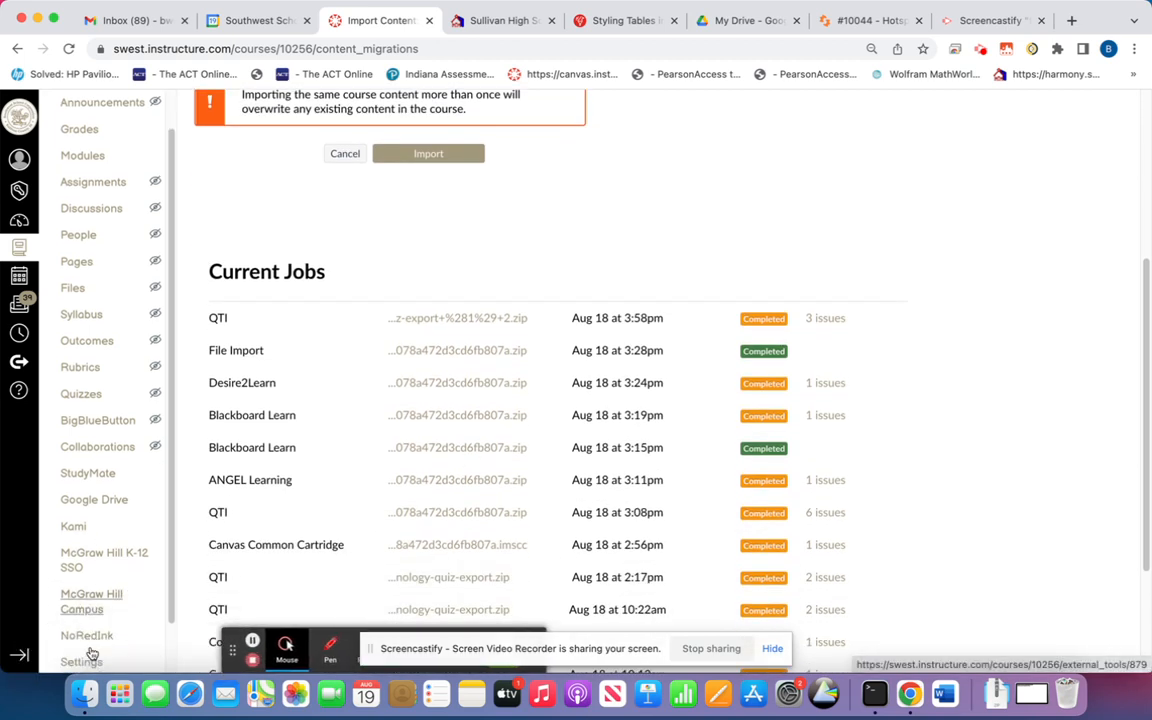
{"action": "left_click", "coordinate": [82, 608]}
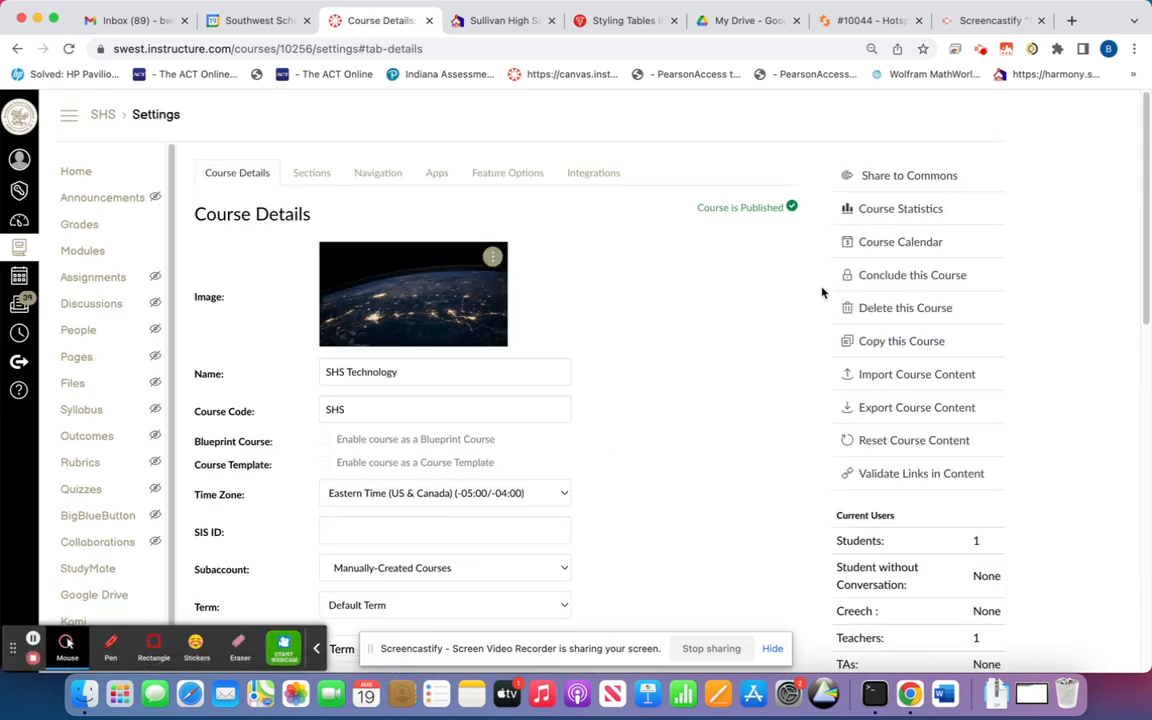
{"action": "left_click", "coordinate": [880, 412]}
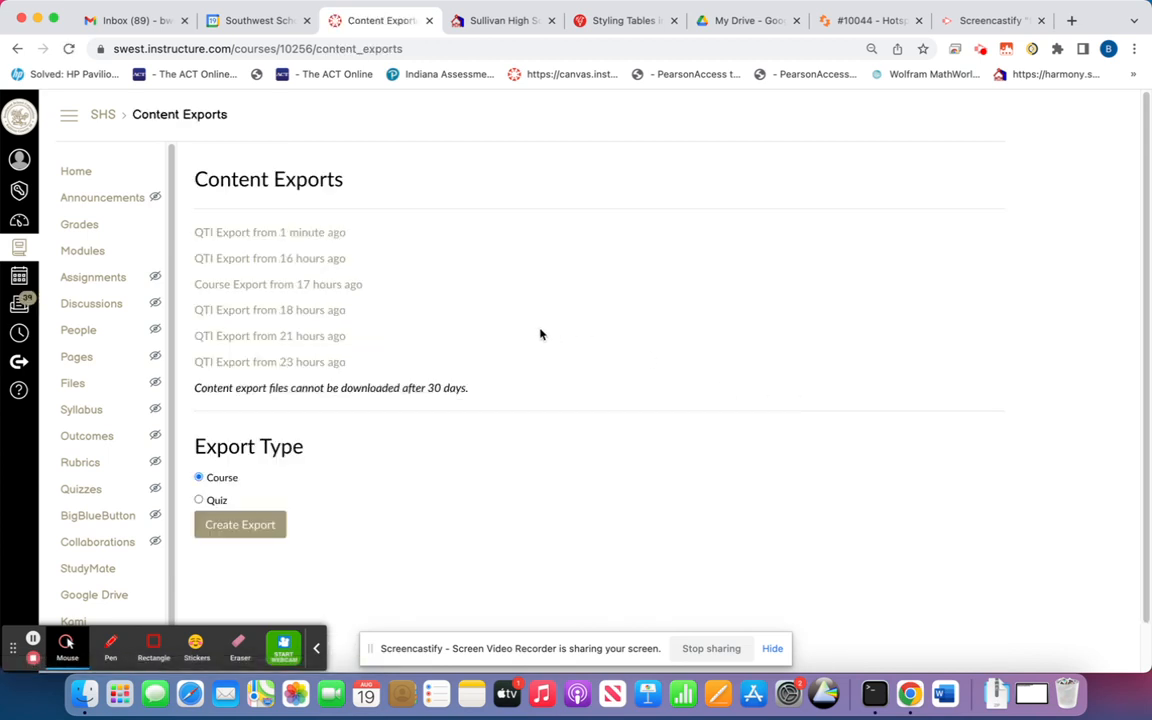
{"action": "scroll", "coordinate": [542, 368], "scroll_direction": "down", "scroll_amount": 1}
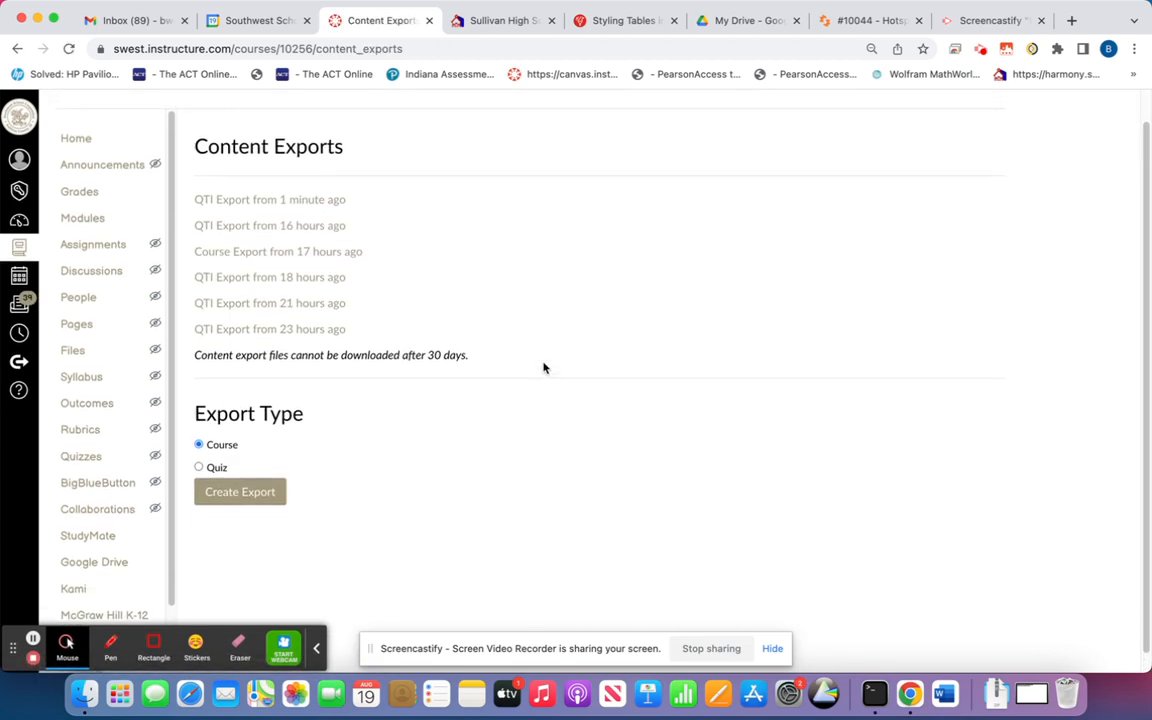
{"action": "left_click", "coordinate": [292, 204]}
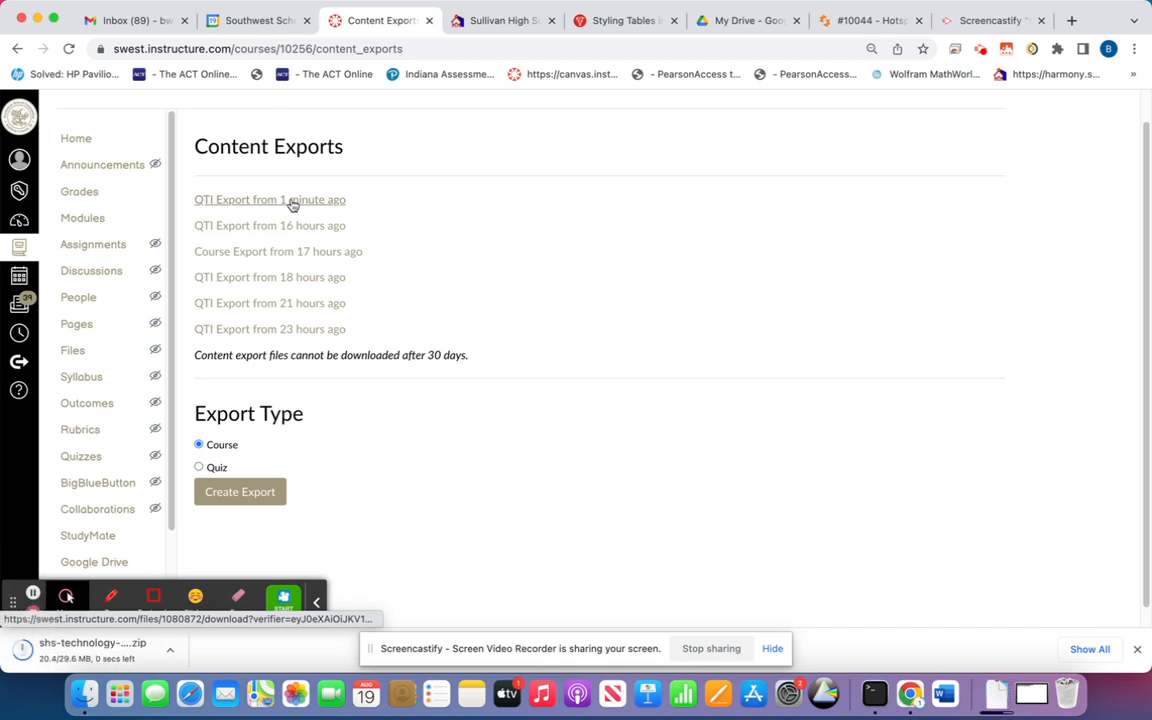
Open the course's content import page and choose QTI .zip file as the content type
{"action": "scroll", "coordinate": [157, 403], "scroll_direction": "down", "scroll_amount": 3}
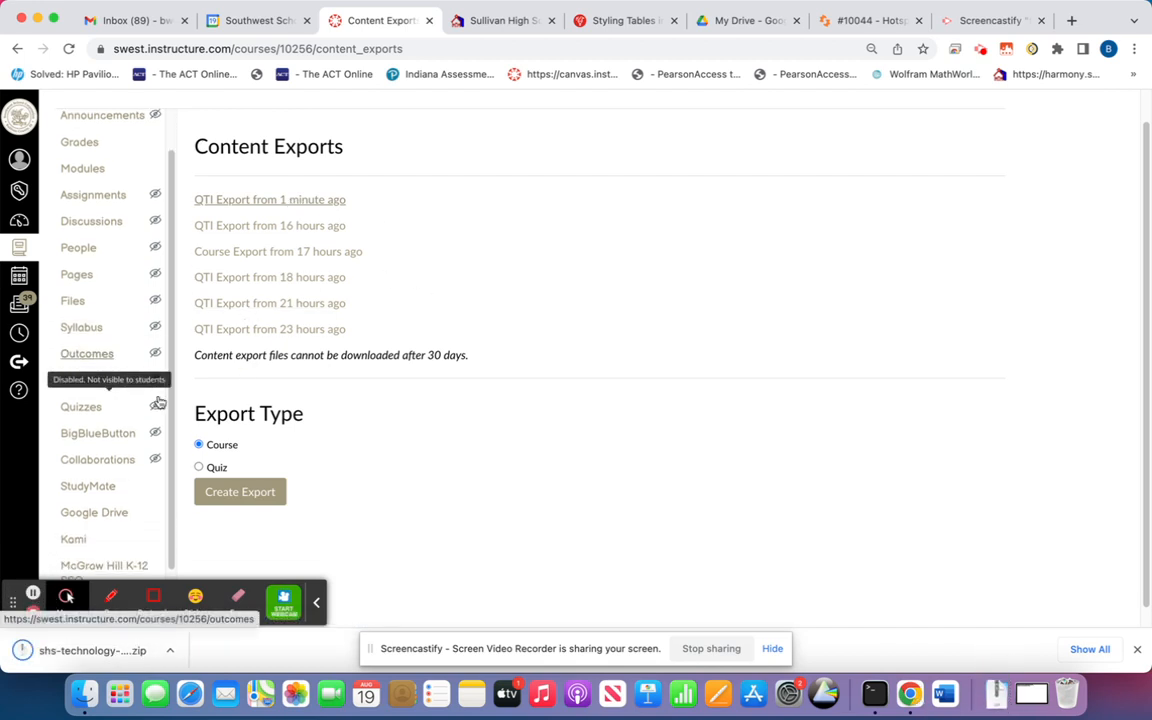
{"action": "left_click_drag", "start_coordinate": [3, 536], "coordinate": [134, 604]}
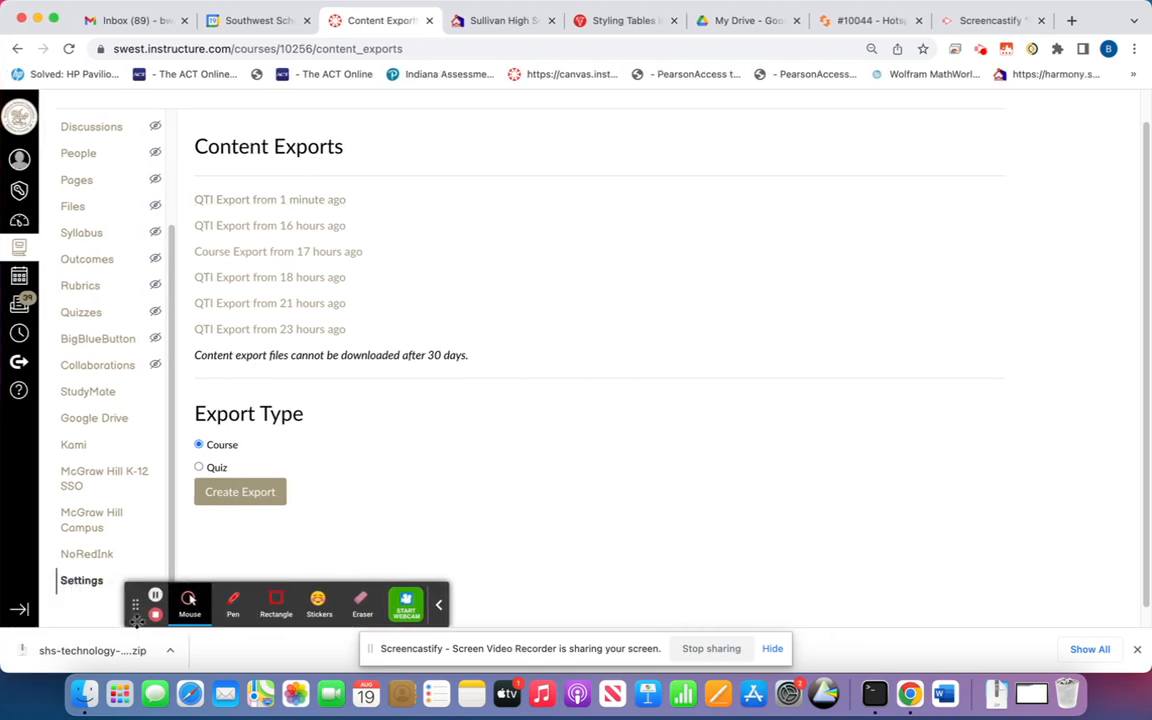
{"action": "left_click", "coordinate": [76, 583]}
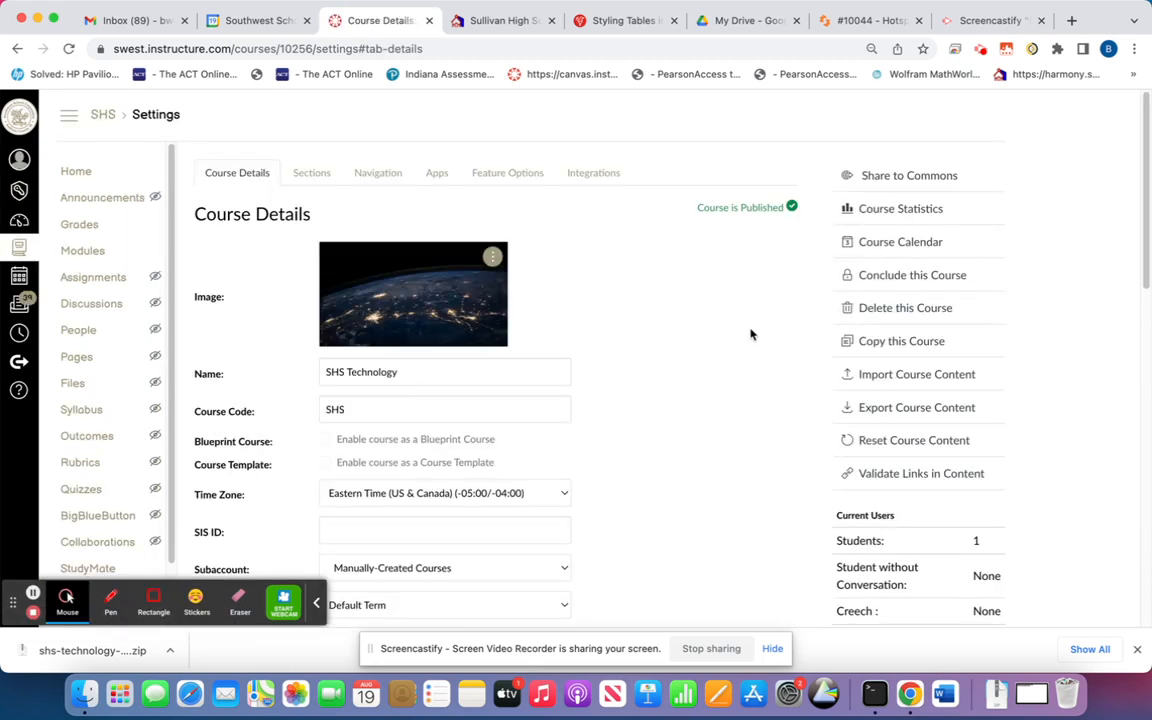
{"action": "left_click", "coordinate": [882, 377]}
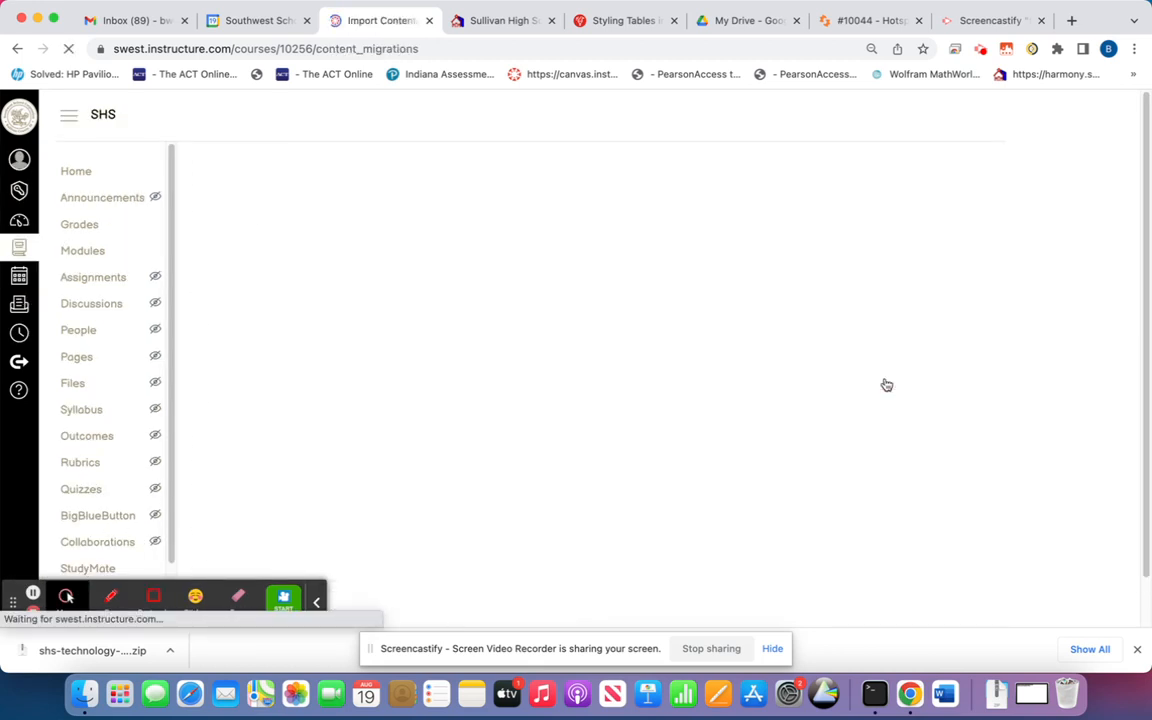
{"action": "scroll", "coordinate": [478, 393], "scroll_direction": "down", "scroll_amount": 3}
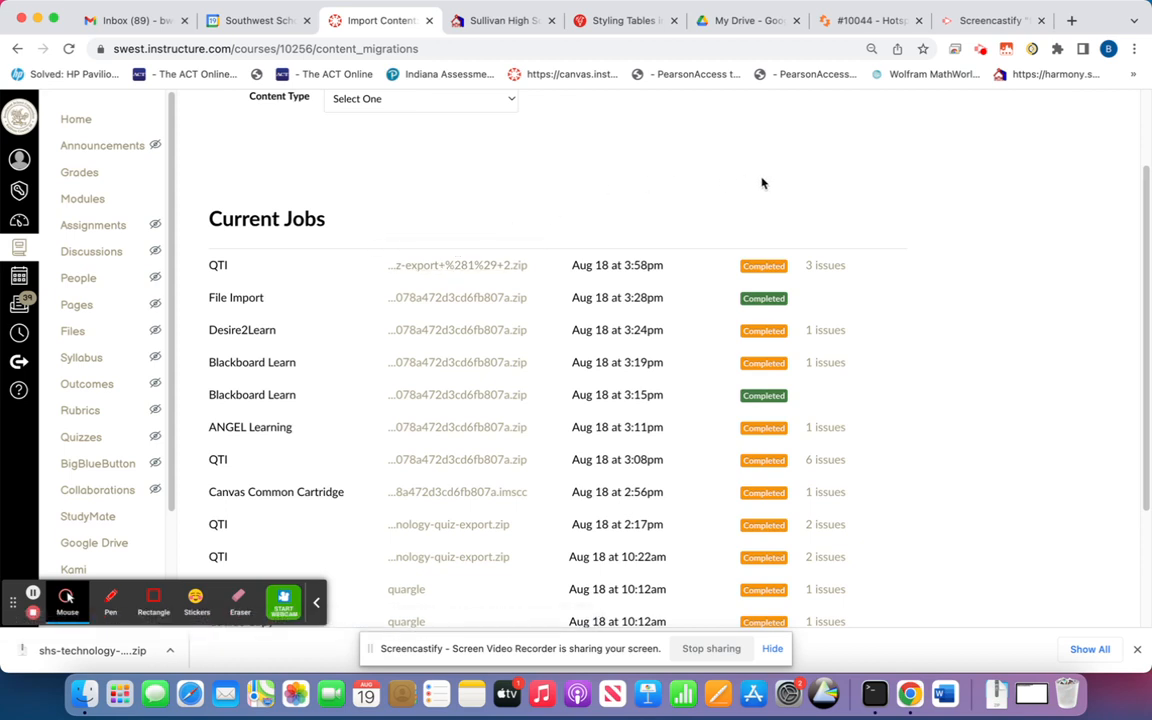
{"action": "scroll", "coordinate": [761, 181], "scroll_direction": "up", "scroll_amount": 3}
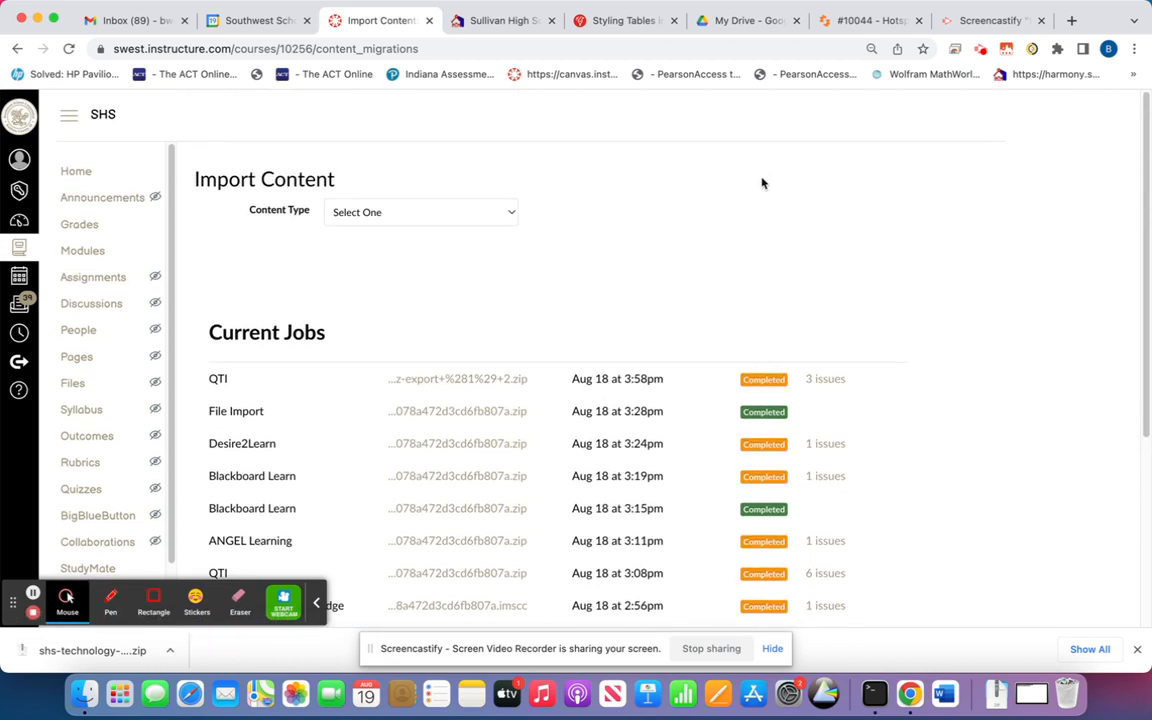
{"action": "left_click", "coordinate": [511, 213]}
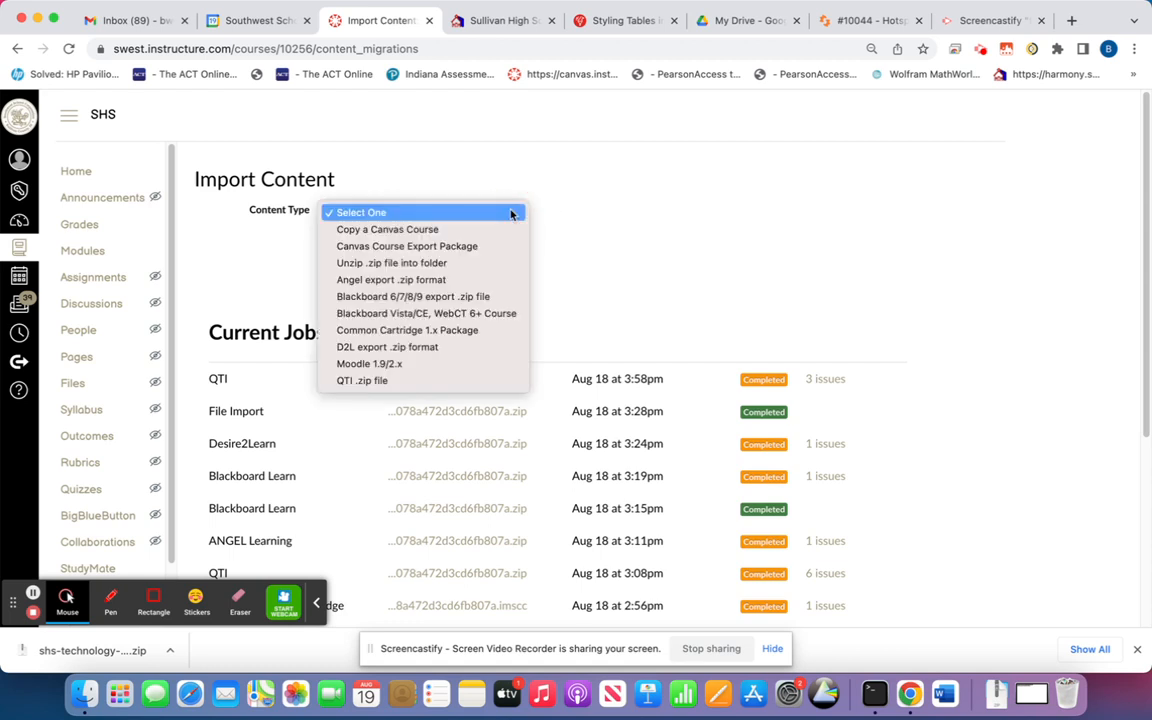
{"action": "left_click", "coordinate": [366, 381]}
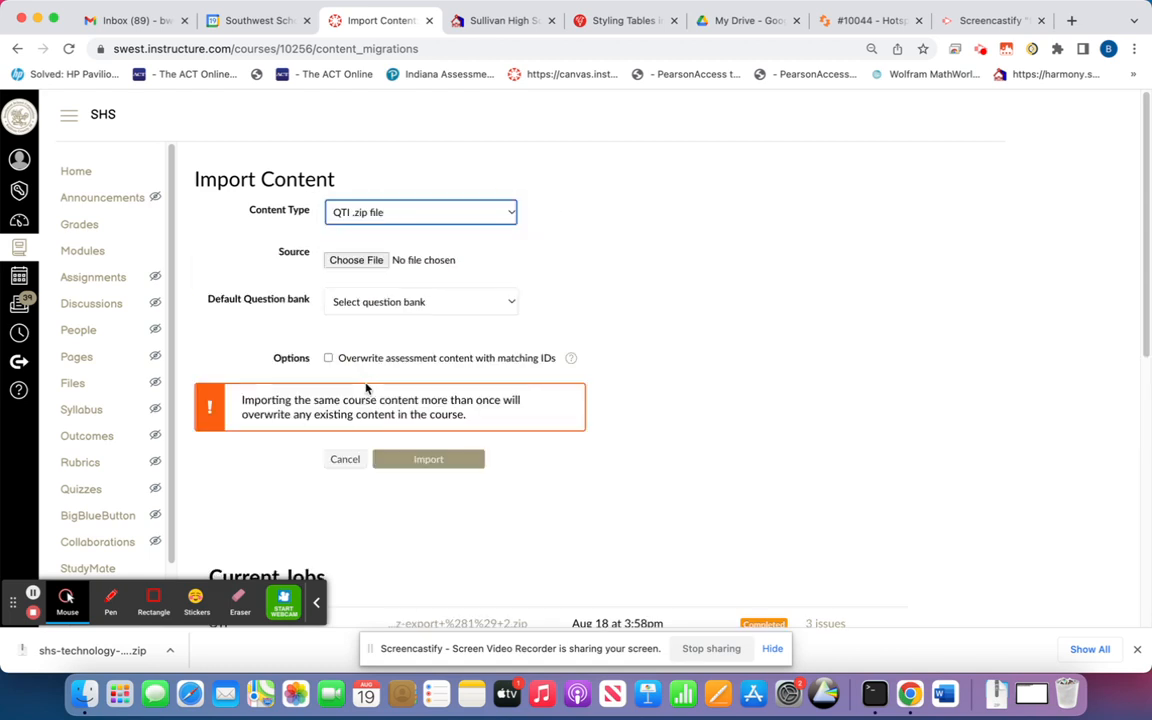
Select shs-technology-quiz-export (2).zip from Downloads as the source and start the import
{"action": "left_click", "coordinate": [364, 261]}
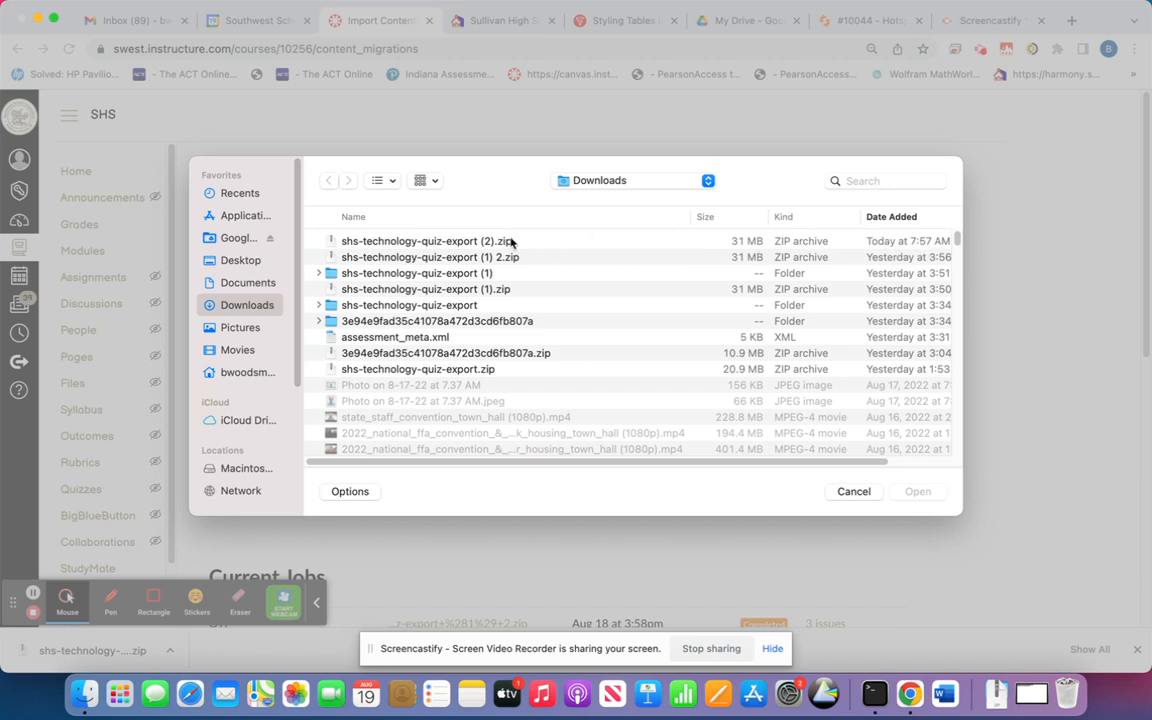
{"action": "left_click", "coordinate": [423, 245]}
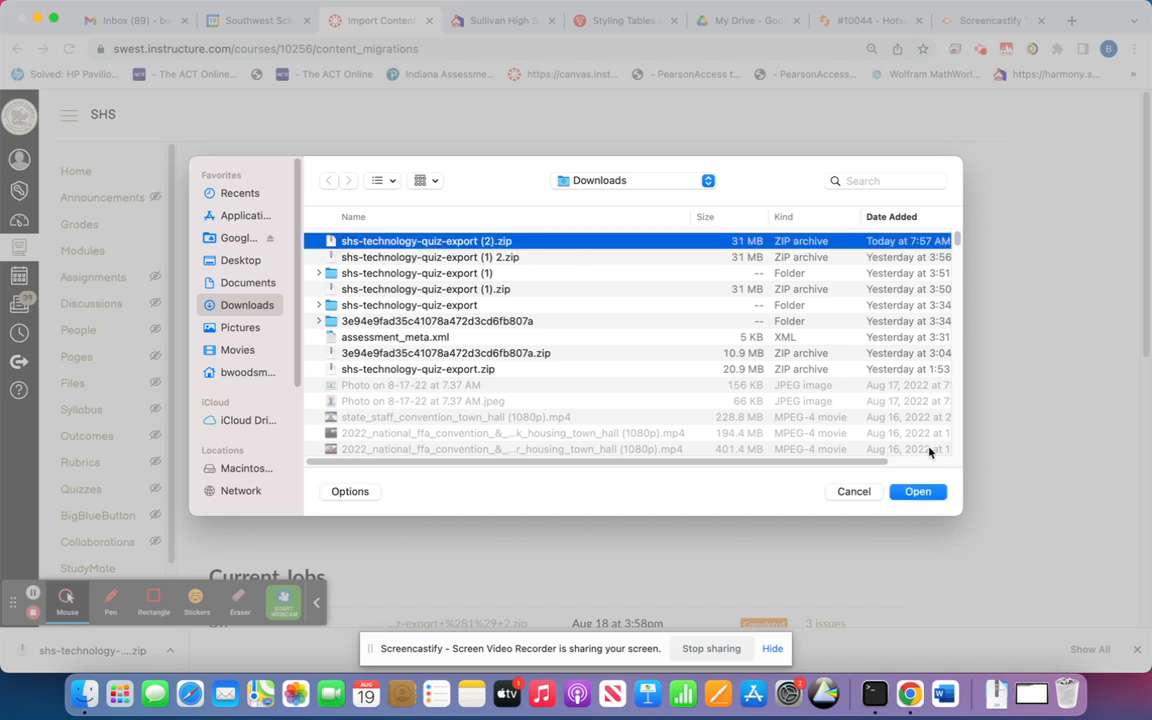
{"action": "left_click", "coordinate": [914, 493]}
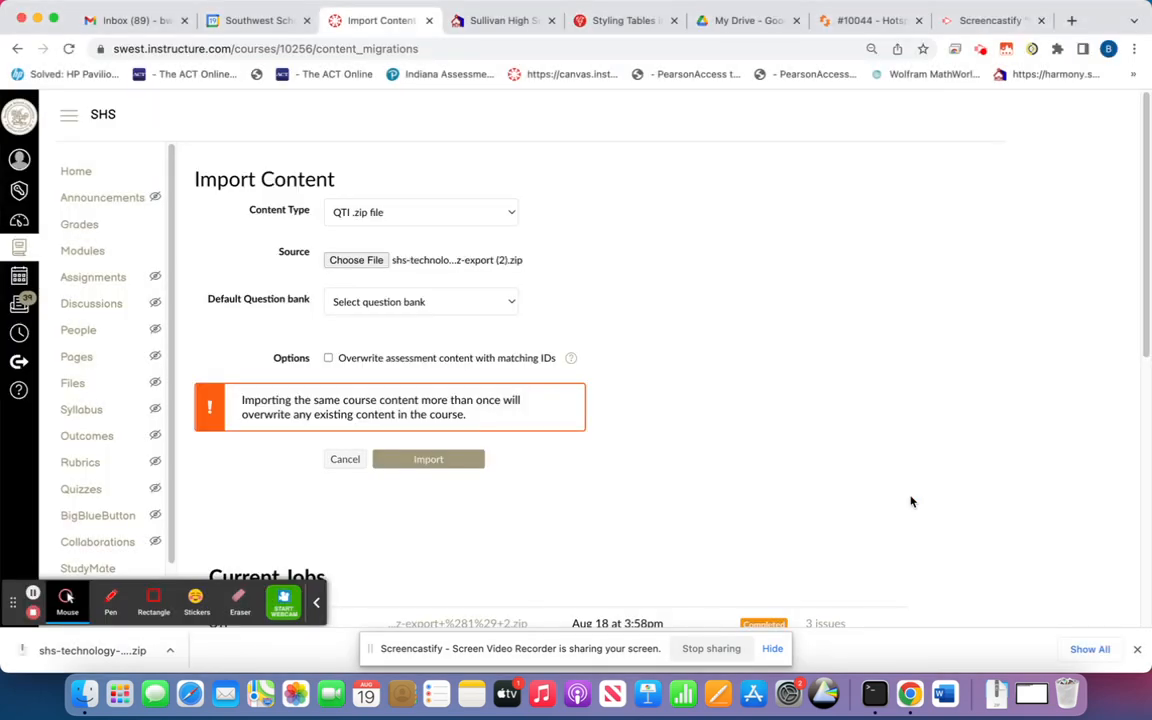
{"action": "left_click", "coordinate": [408, 461]}
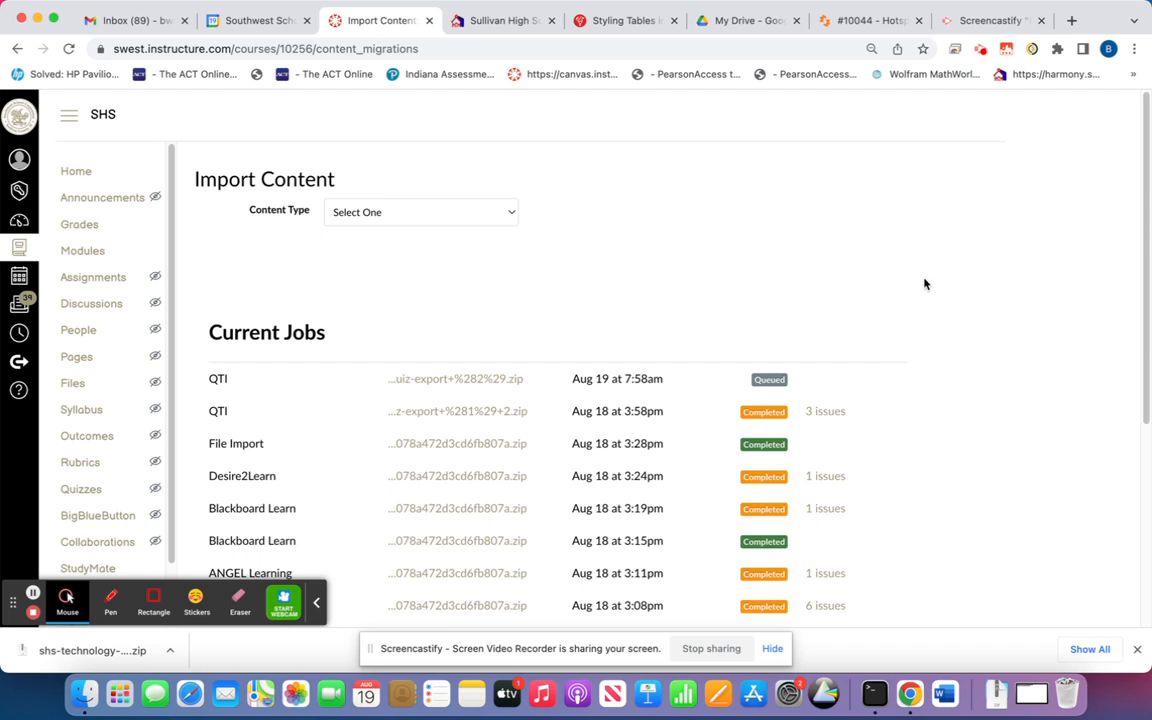
Check the import jobs and look through the course's quiz list for the imported quizzes
{"action": "scroll", "coordinate": [927, 298], "scroll_direction": "down", "scroll_amount": 2}
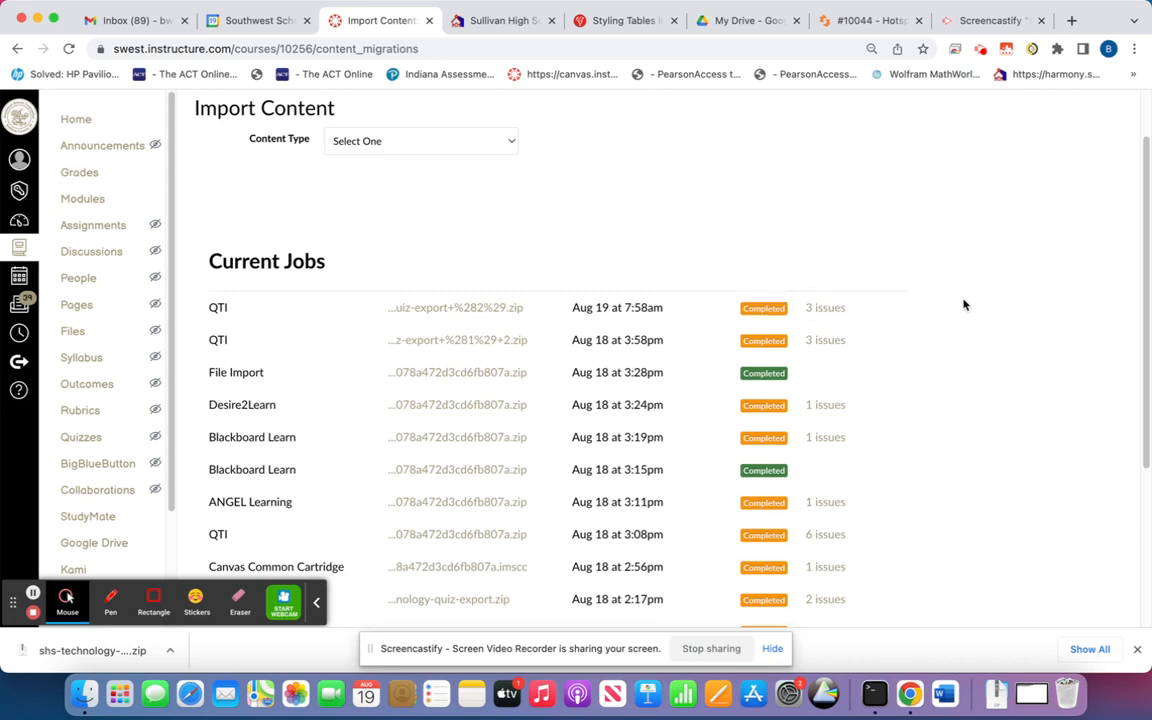
{"action": "scroll", "coordinate": [963, 305], "scroll_direction": "up", "scroll_amount": 3}
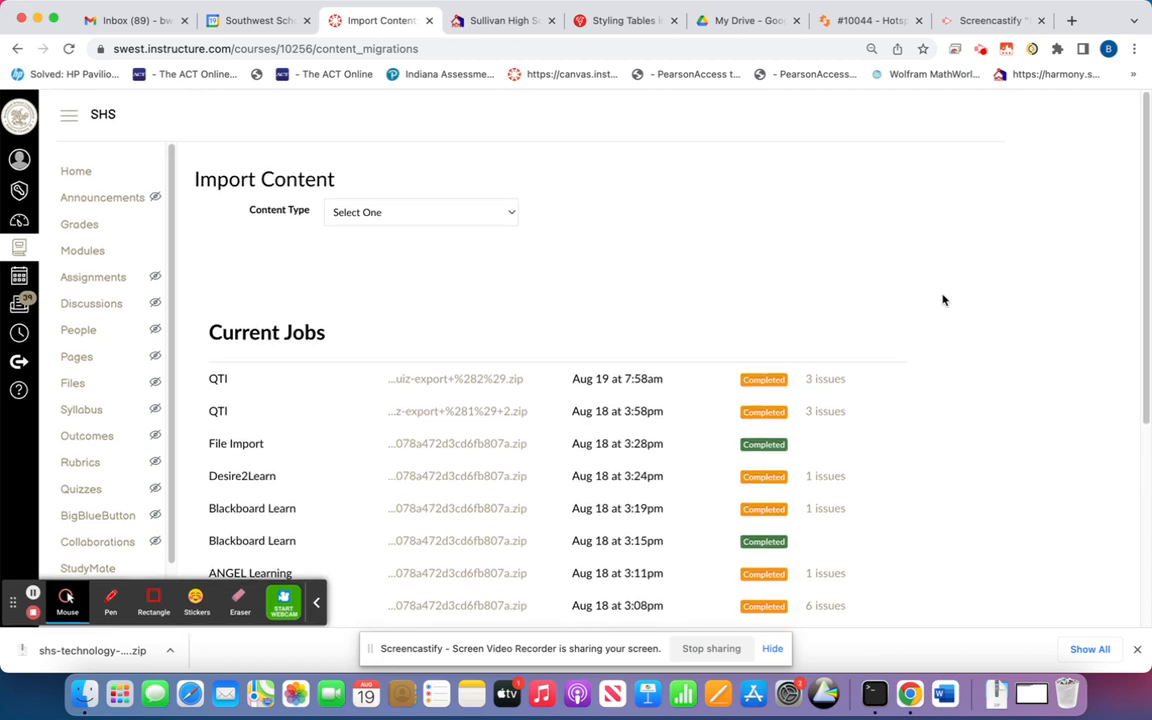
{"action": "scroll", "coordinate": [94, 466], "scroll_direction": "down", "scroll_amount": 3}
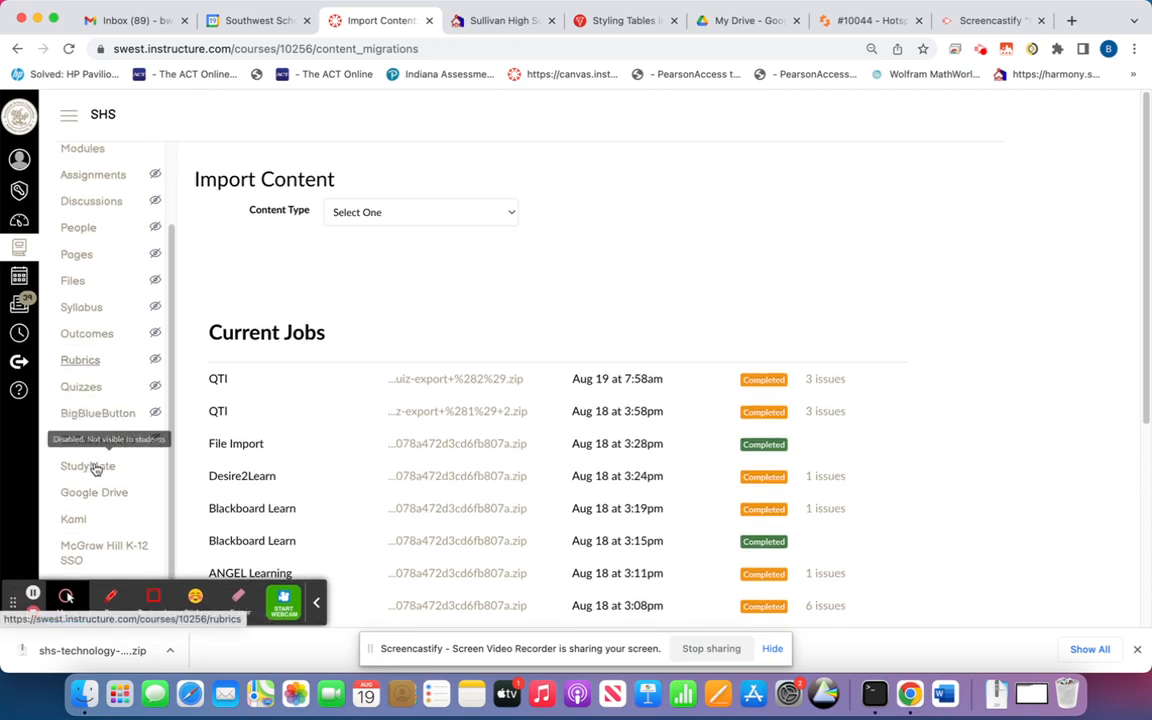
{"action": "scroll", "coordinate": [142, 474], "scroll_direction": "down", "scroll_amount": 1}
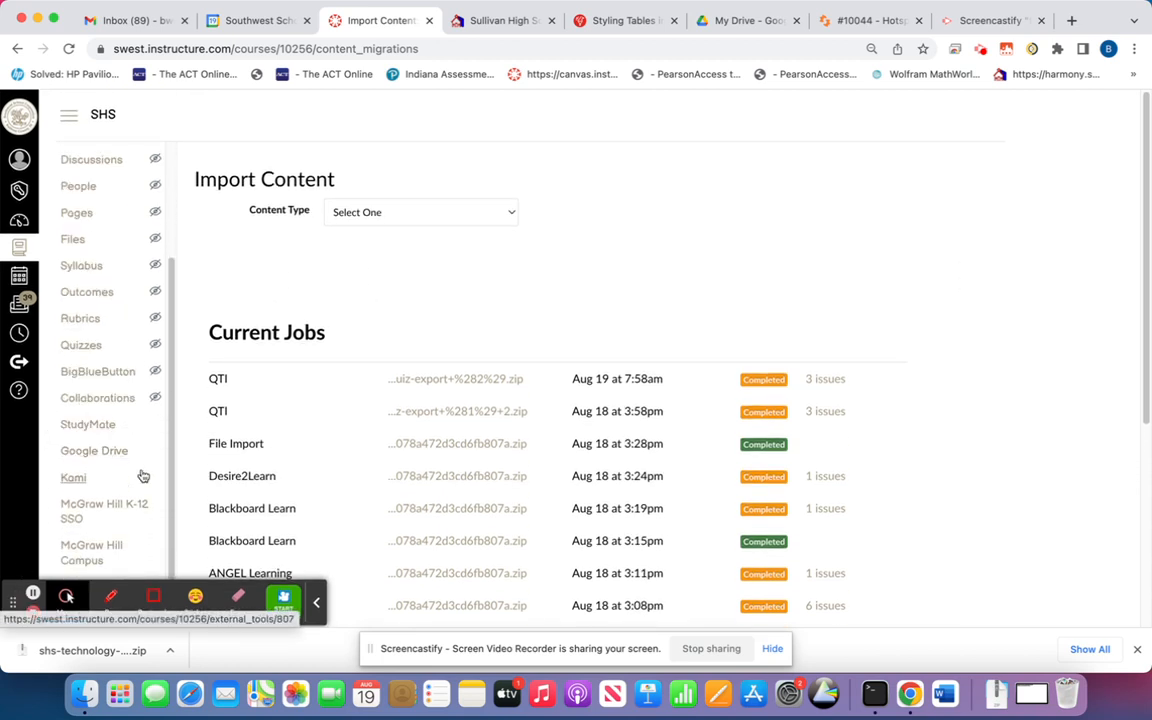
{"action": "left_click", "coordinate": [81, 345]}
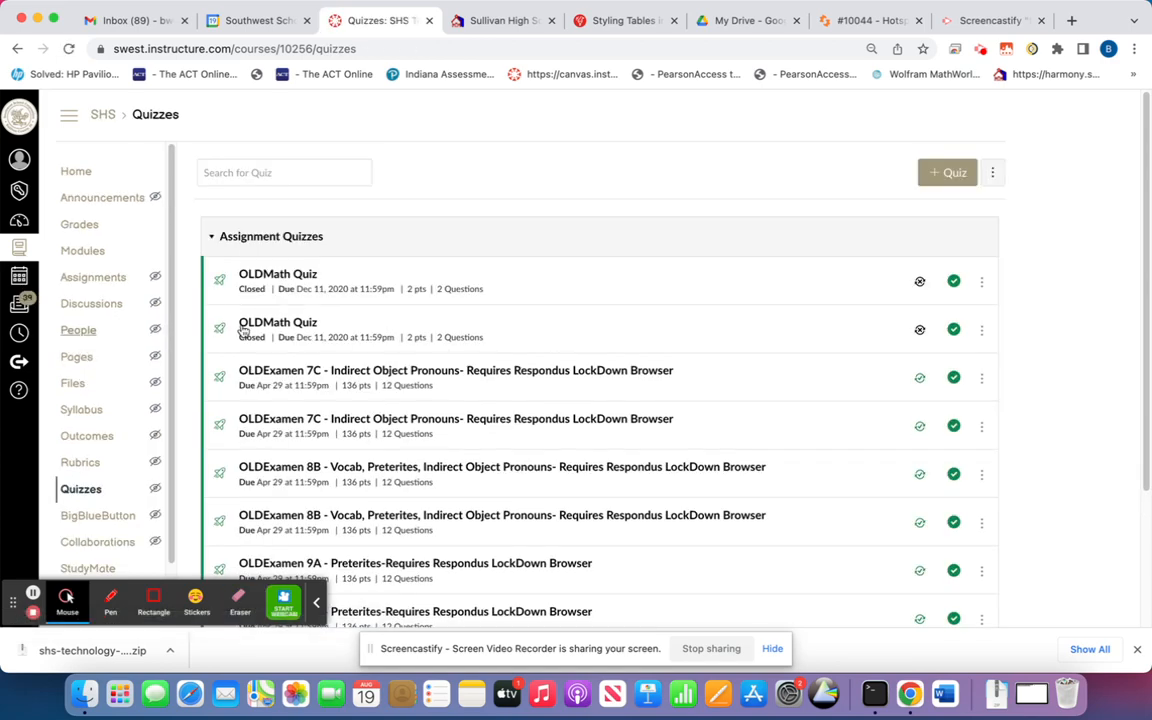
{"action": "scroll", "coordinate": [630, 341], "scroll_direction": "down", "scroll_amount": 2}
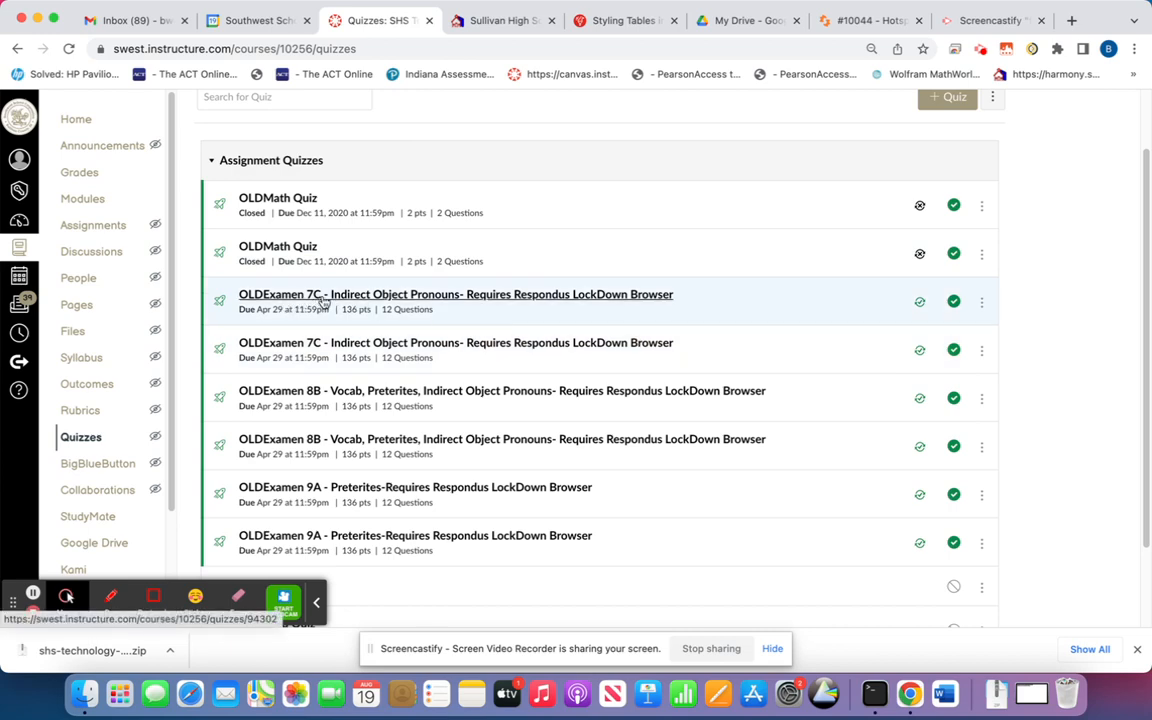
{"action": "scroll", "coordinate": [440, 290], "scroll_direction": "up", "scroll_amount": 2}
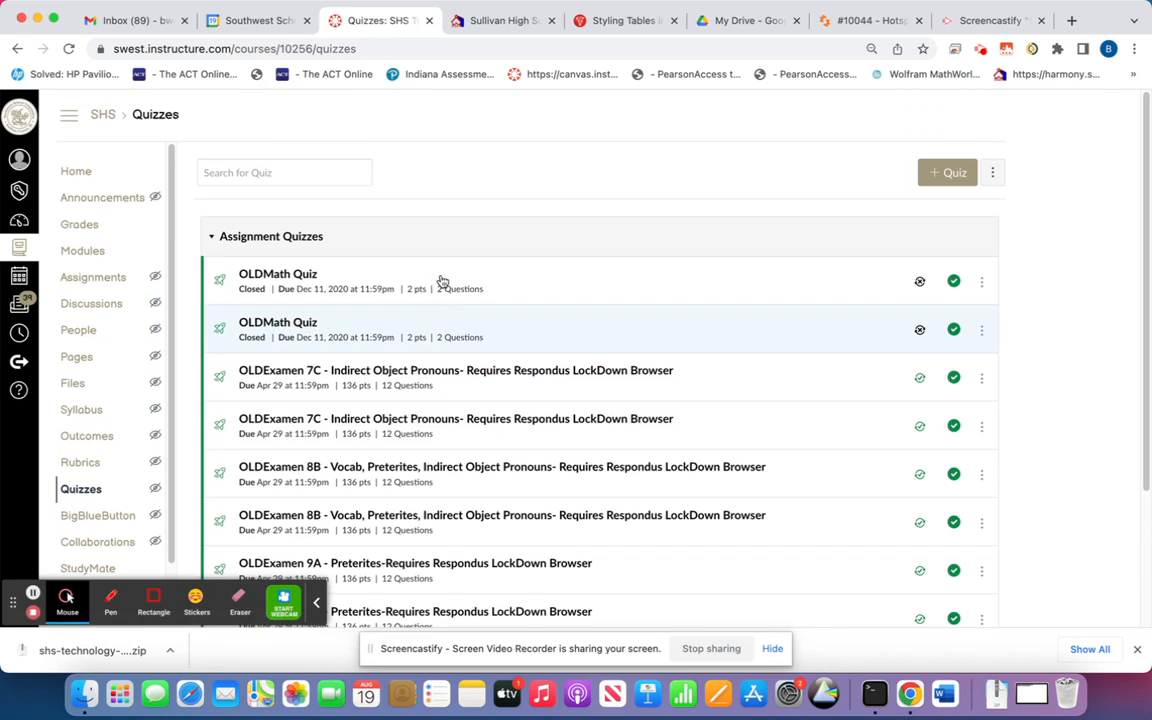
Create a new quiz in the course and title it Examen 7C
{"action": "left_click", "coordinate": [934, 174]}
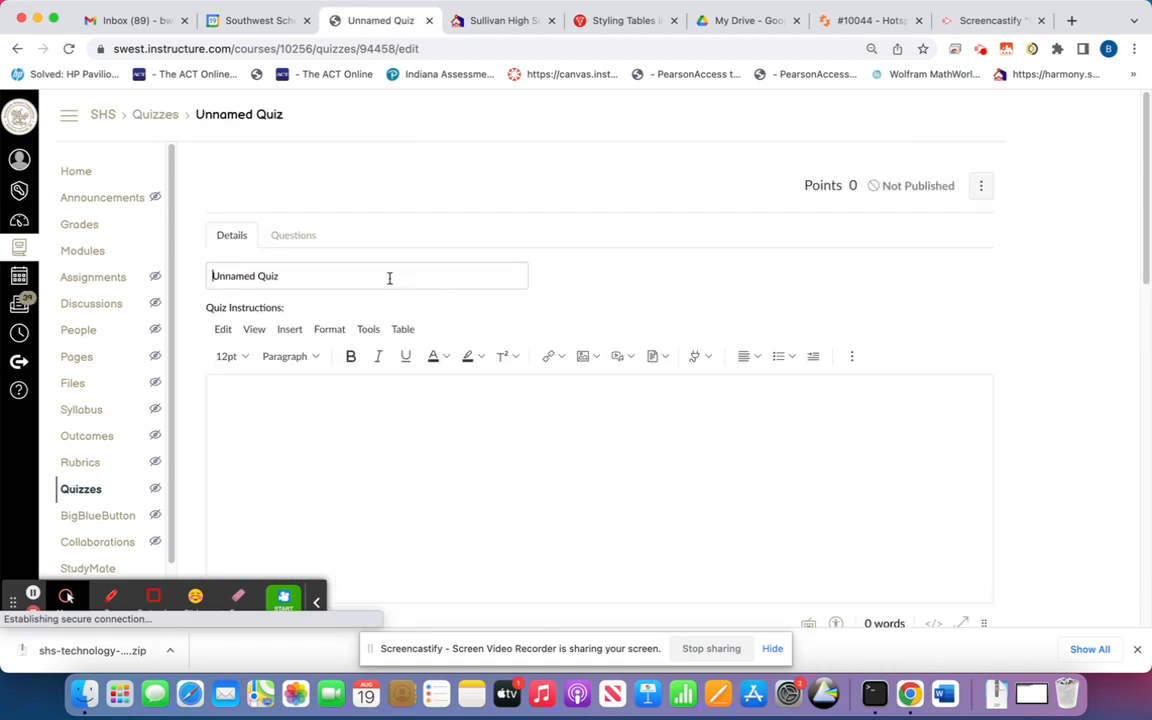
{"action": "left_click_drag", "start_coordinate": [290, 275], "coordinate": [190, 281]}
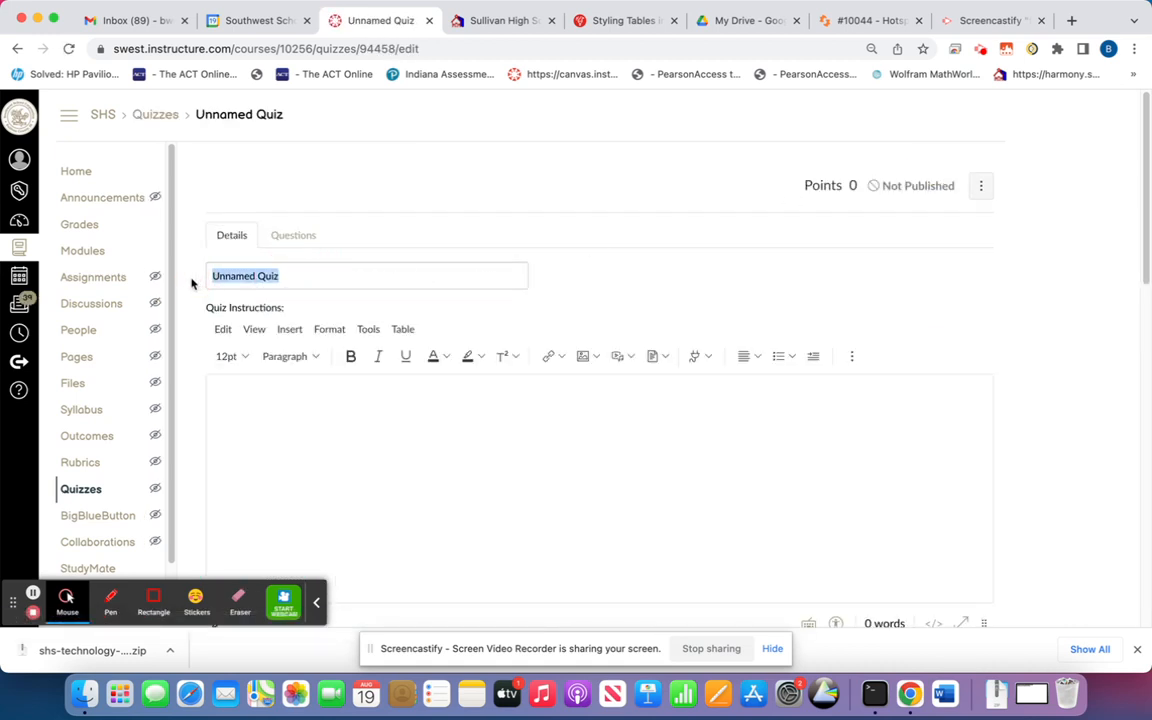
{"action": "type", "text": "Examen &C"}
{"action": "key", "text": "BackSpace"}
{"action": "key", "text": "BackSpace"}
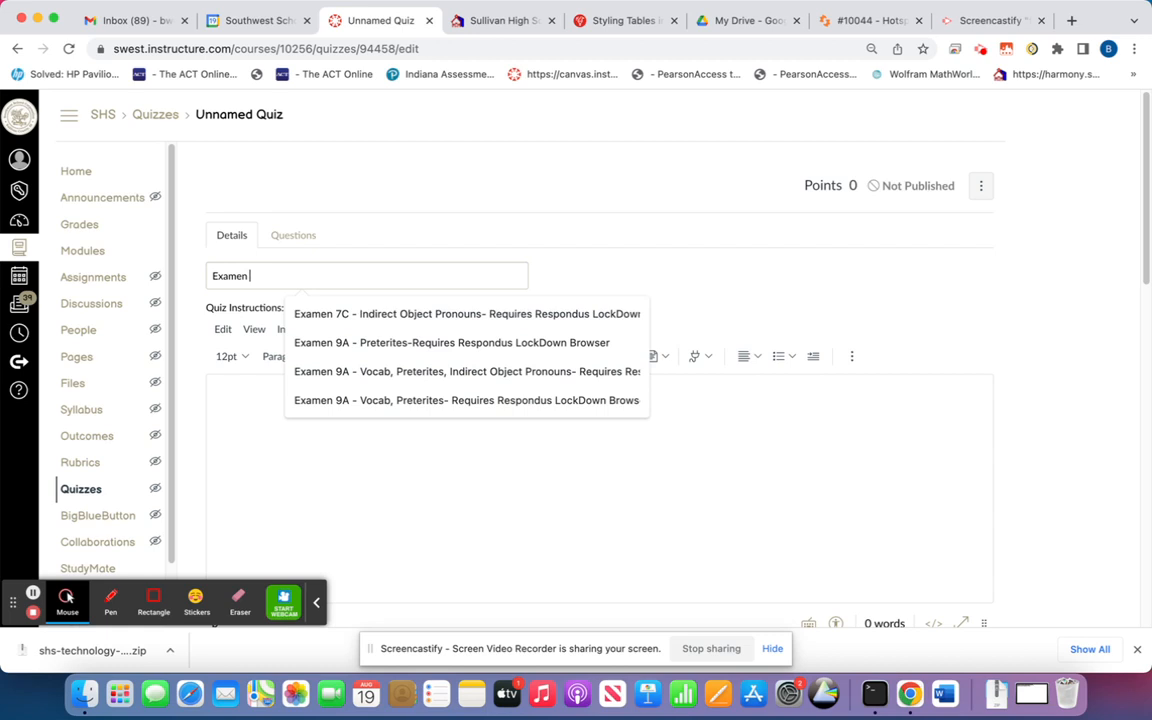
{"action": "type", "text": "7C"}
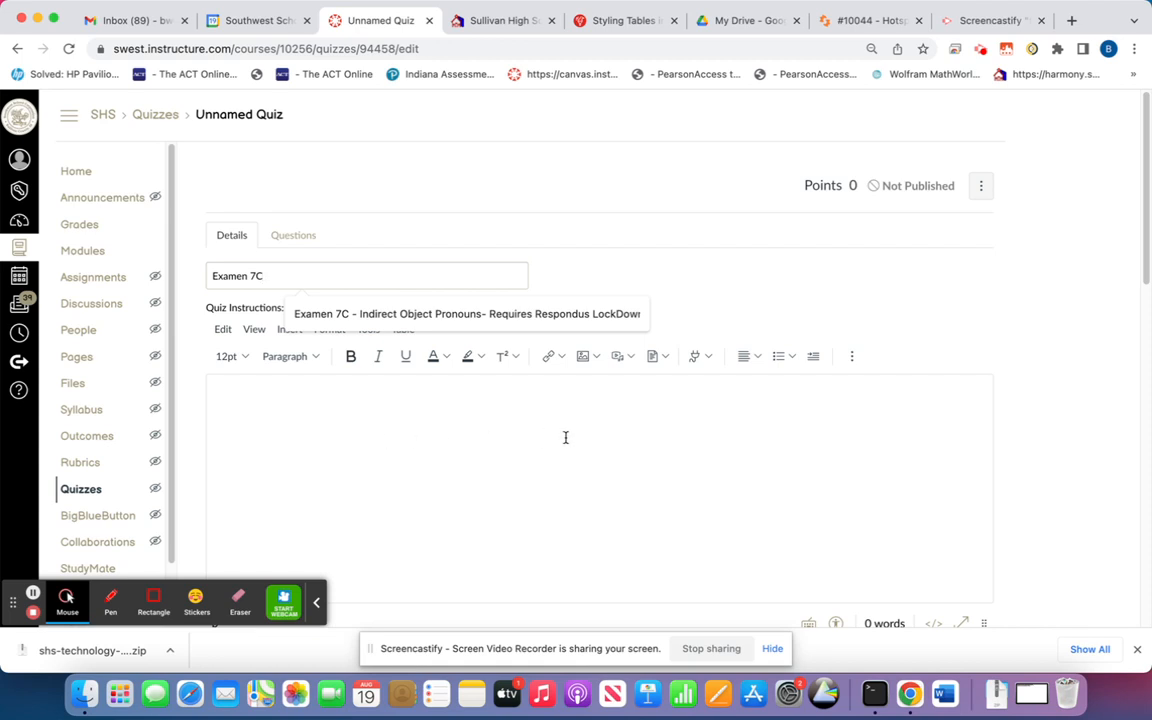
{"action": "scroll", "coordinate": [610, 438], "scroll_direction": "down", "scroll_amount": 10}
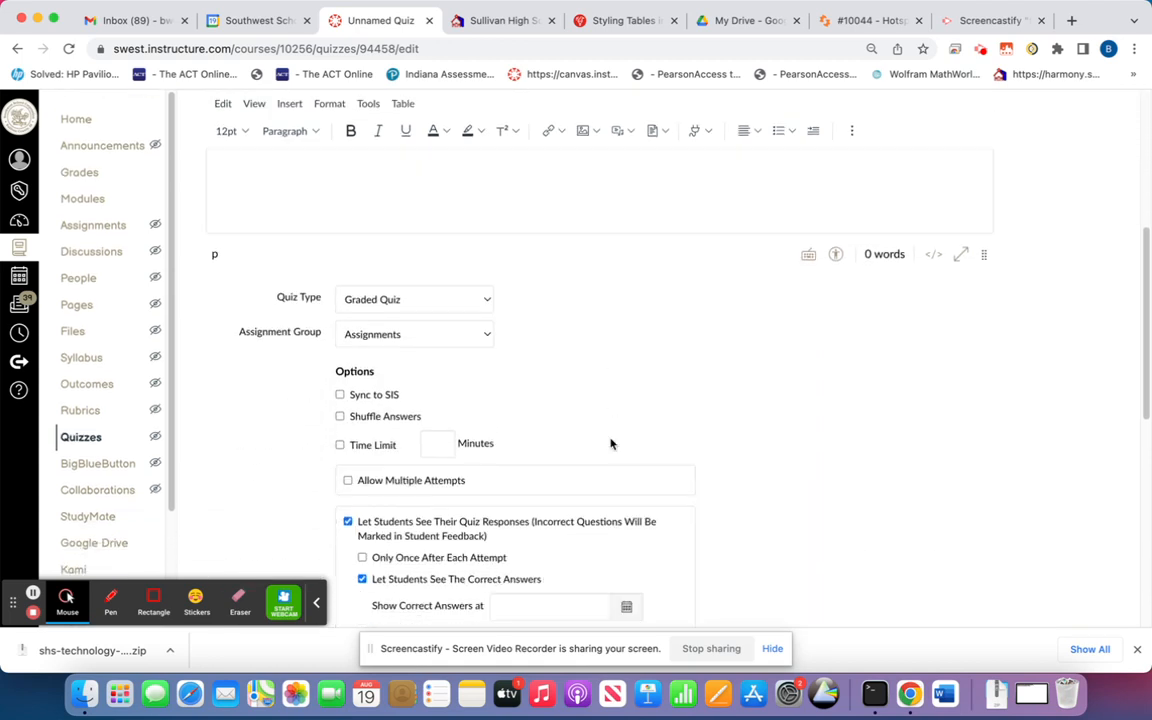
{"action": "scroll", "coordinate": [612, 444], "scroll_direction": "down", "scroll_amount": 2}
{"action": "left_click", "coordinate": [566, 228]}
Add all questions from the OLDExamen 7C - Indirect... question bank to the new quiz, without a question group
{"action": "scroll", "coordinate": [566, 228], "scroll_direction": "up", "scroll_amount": 10}
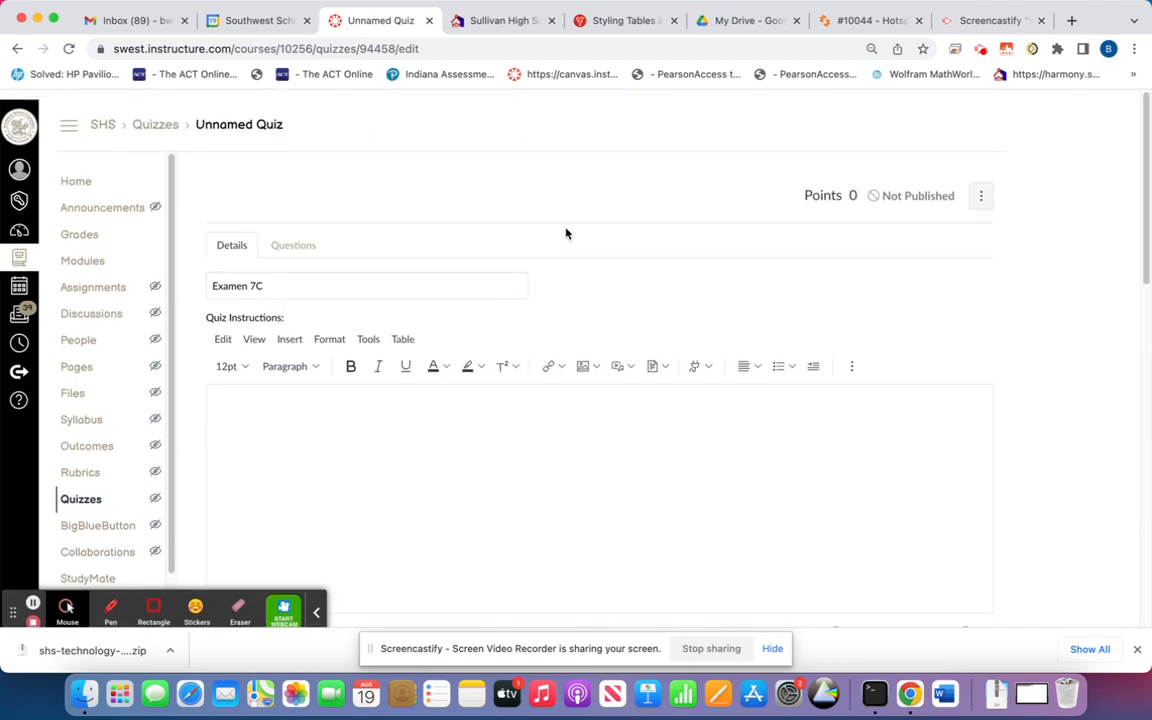
{"action": "left_click", "coordinate": [285, 234]}
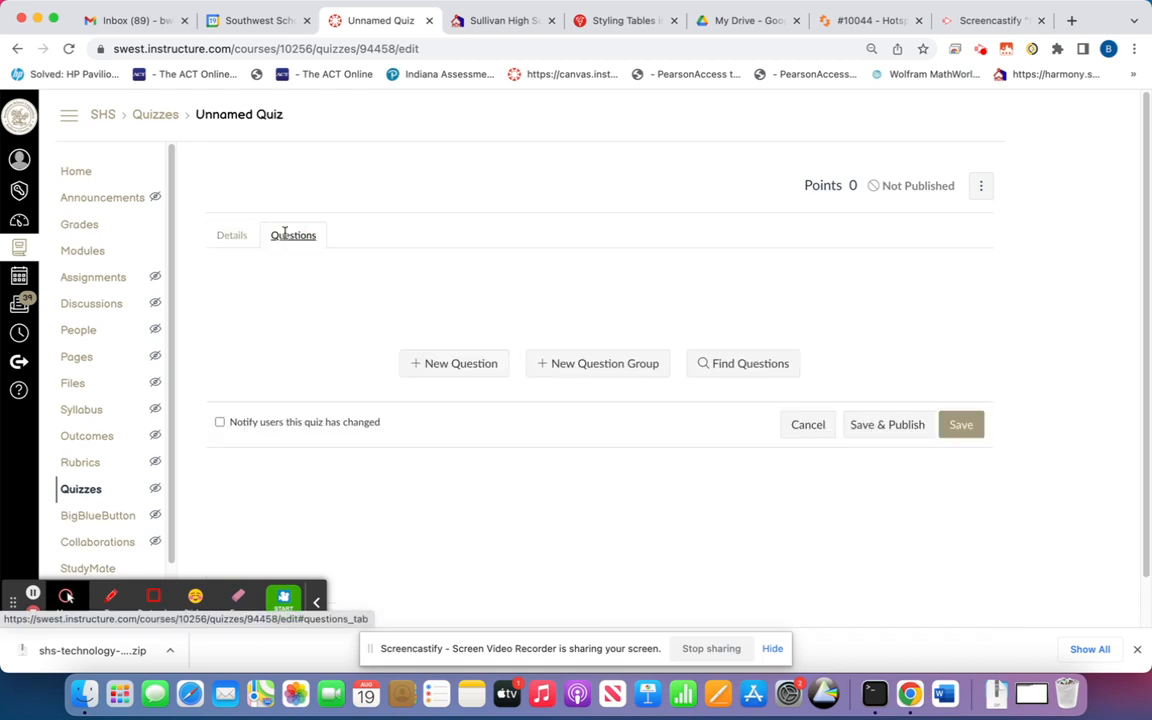
{"action": "left_click", "coordinate": [730, 364]}
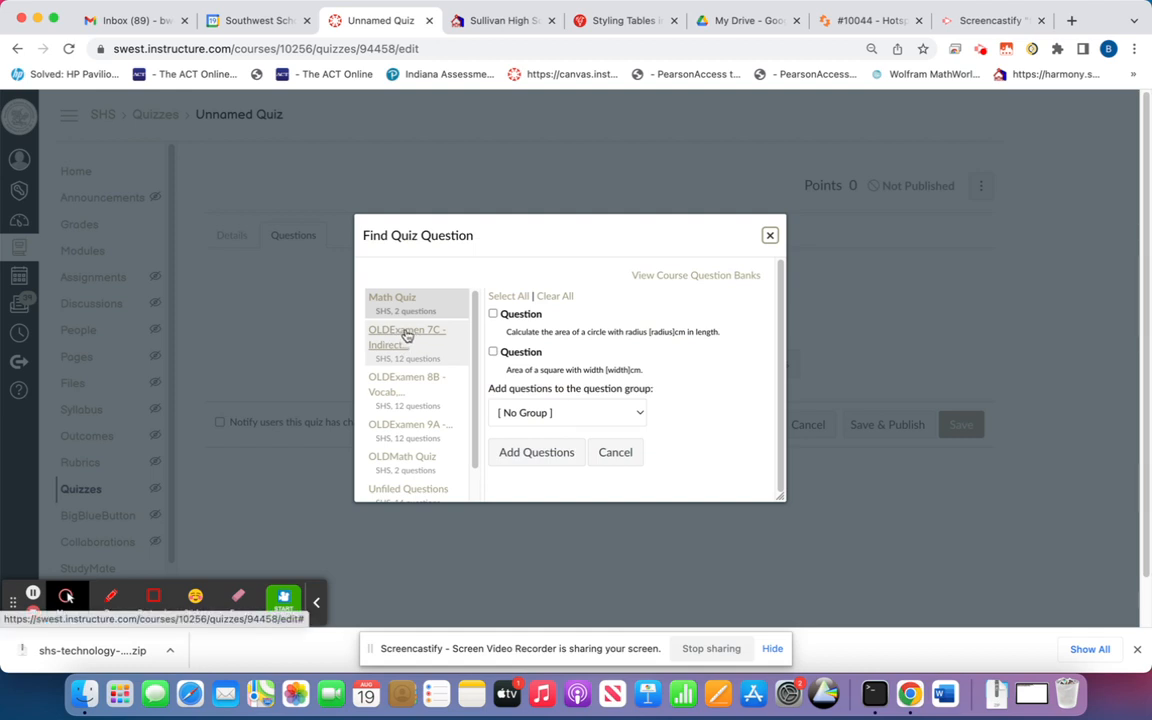
{"action": "left_click", "coordinate": [406, 336]}
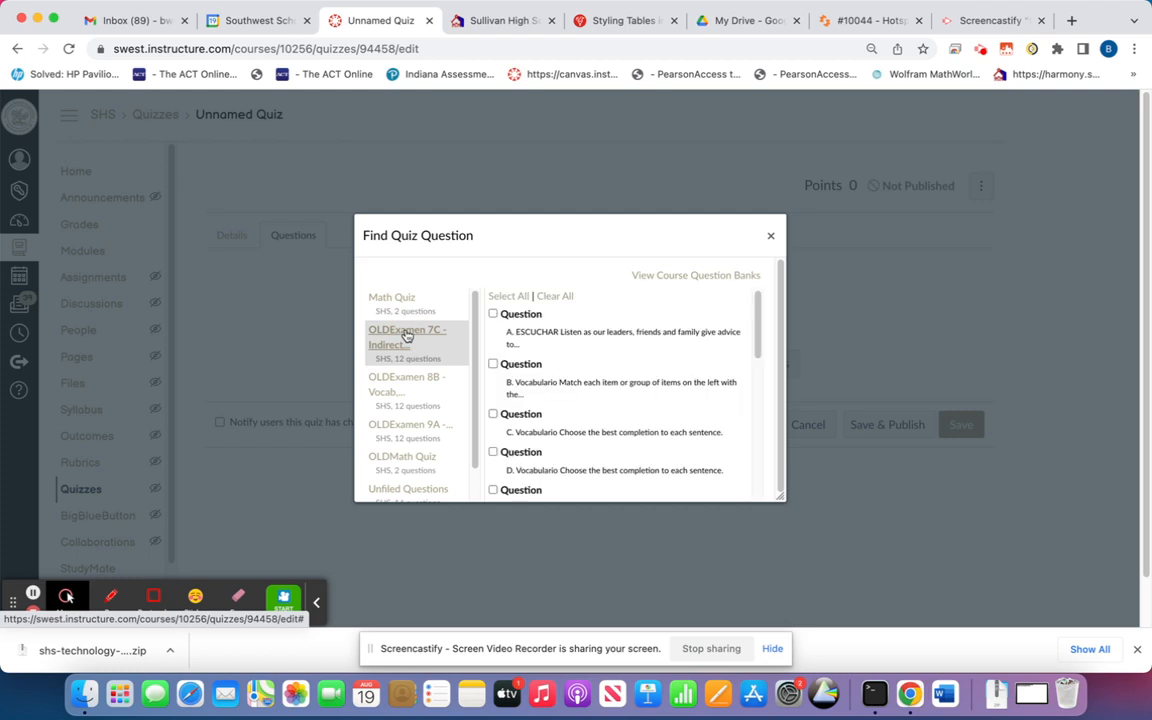
{"action": "left_click", "coordinate": [522, 297]}
{"action": "scroll", "coordinate": [660, 375], "scroll_direction": "down", "scroll_amount": 5}
{"action": "left_click", "coordinate": [538, 487]}
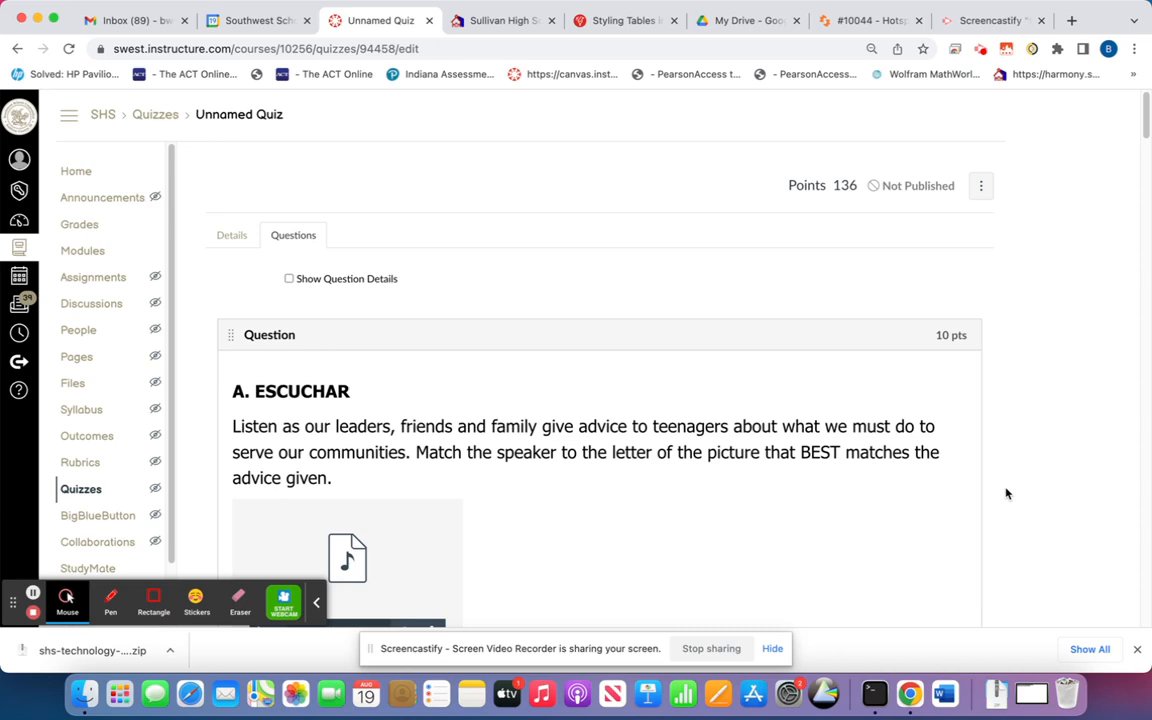
Check the added questions, return to the quiz details and save Examen 7C without publishing it
{"action": "scroll", "coordinate": [864, 514], "scroll_direction": "down", "scroll_amount": 10}
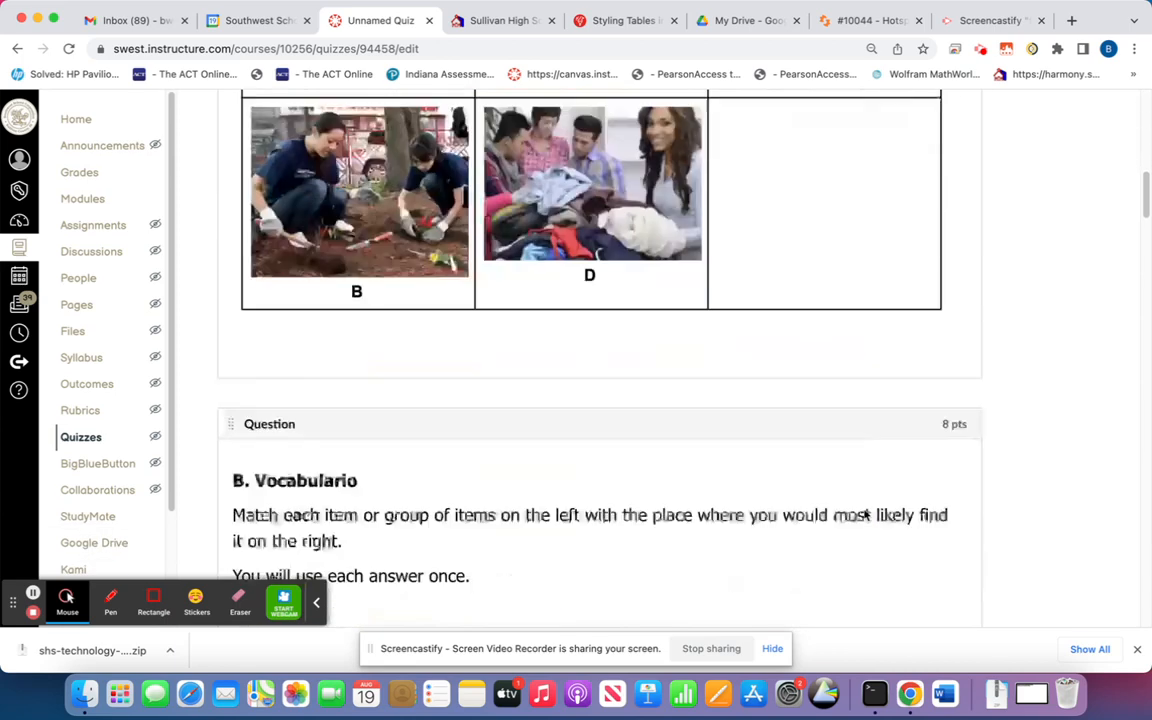
{"action": "scroll", "coordinate": [864, 514], "scroll_direction": "up", "scroll_amount": 10}
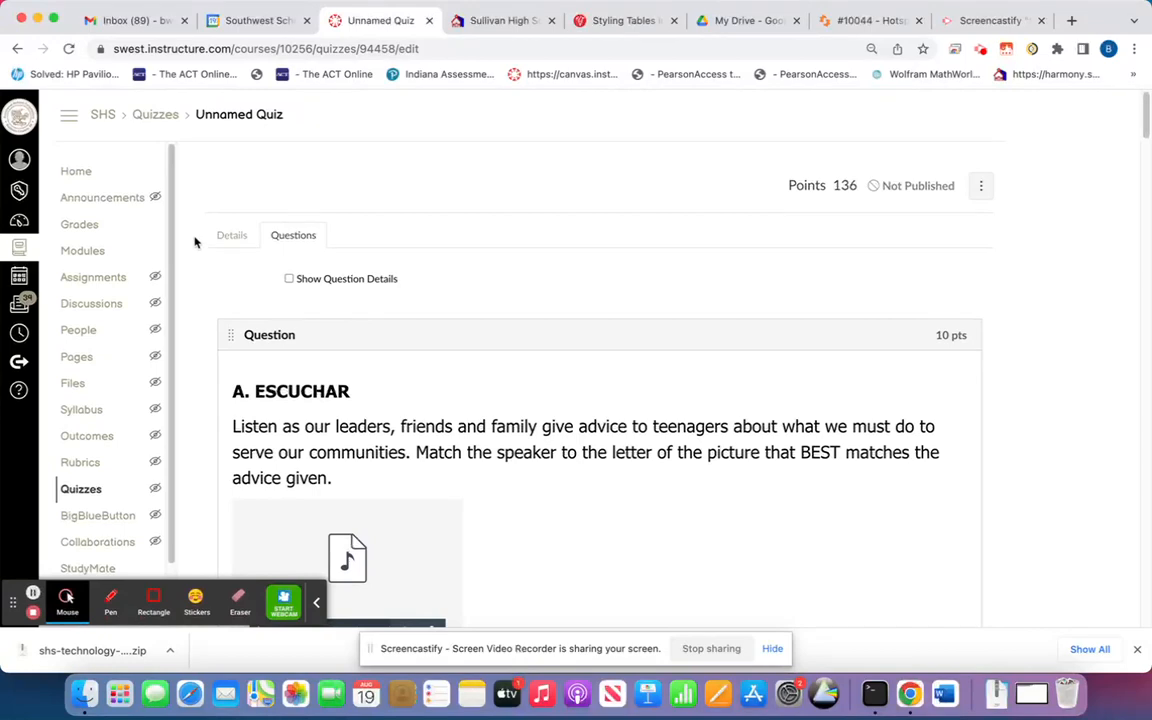
{"action": "left_click", "coordinate": [224, 238]}
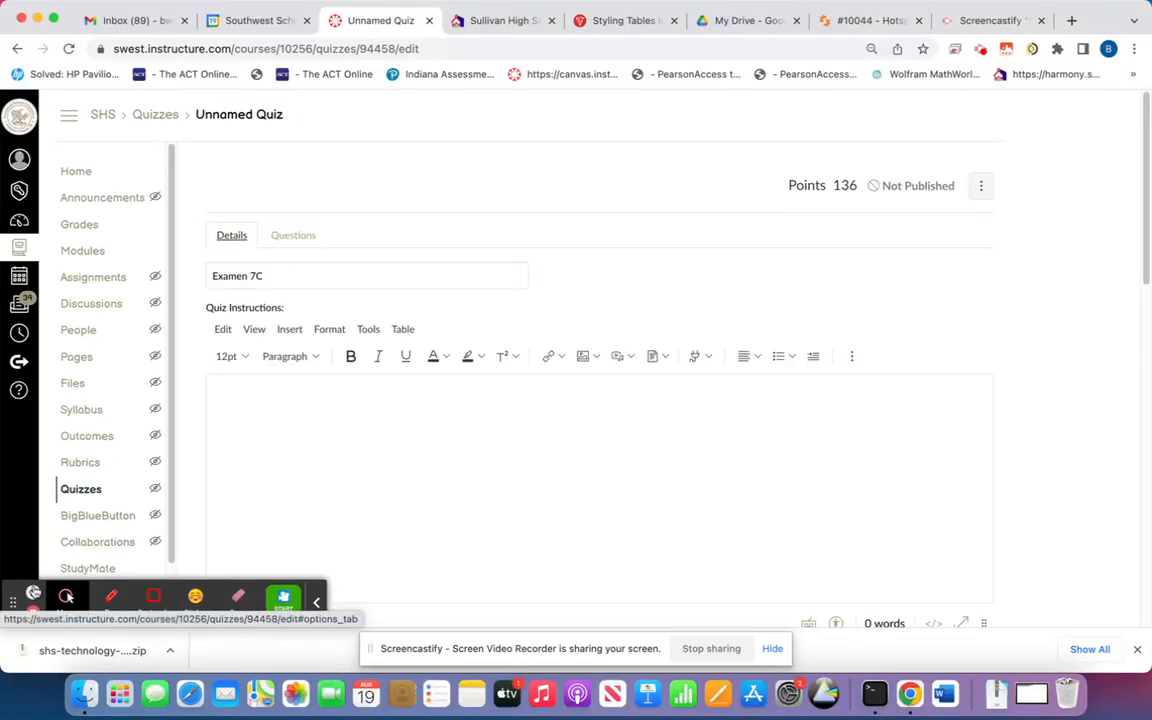
{"action": "scroll", "coordinate": [915, 337], "scroll_direction": "down", "scroll_amount": 15}
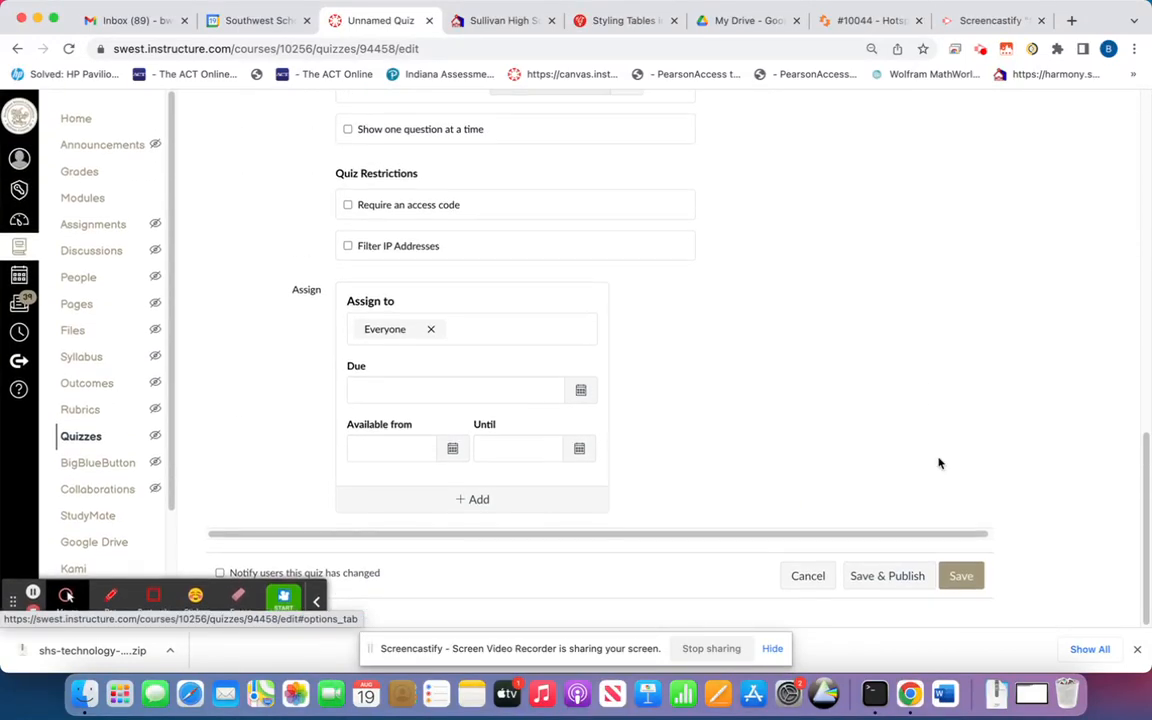
{"action": "left_click", "coordinate": [962, 577]}
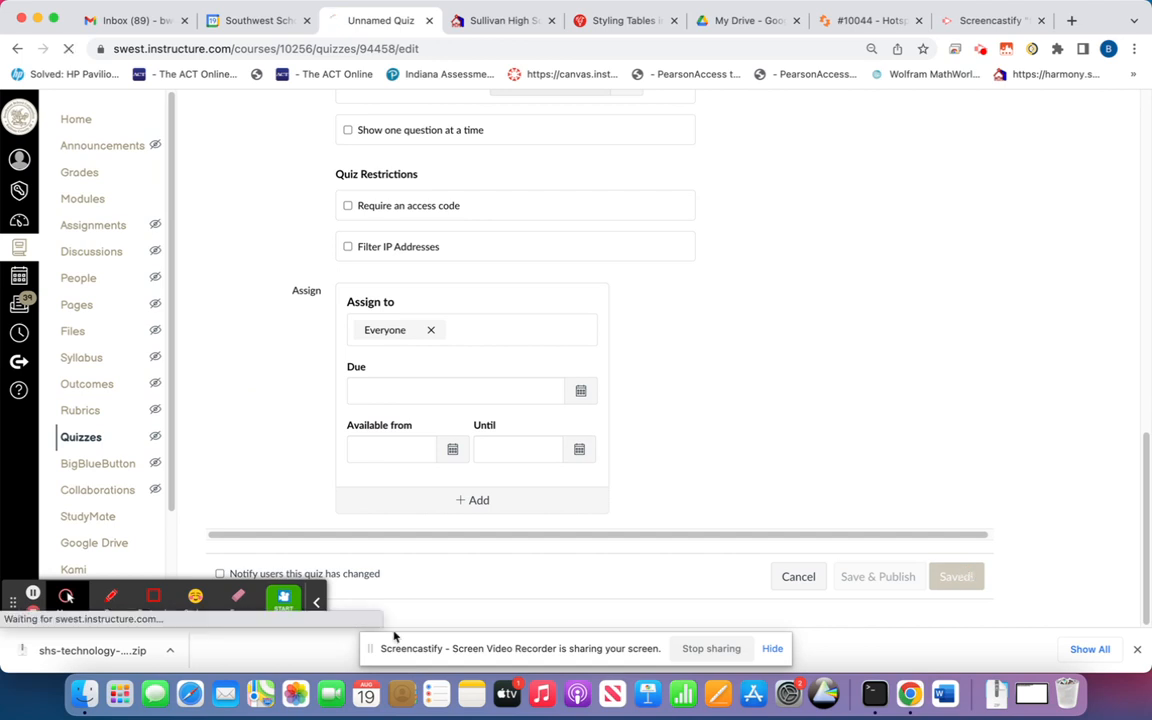